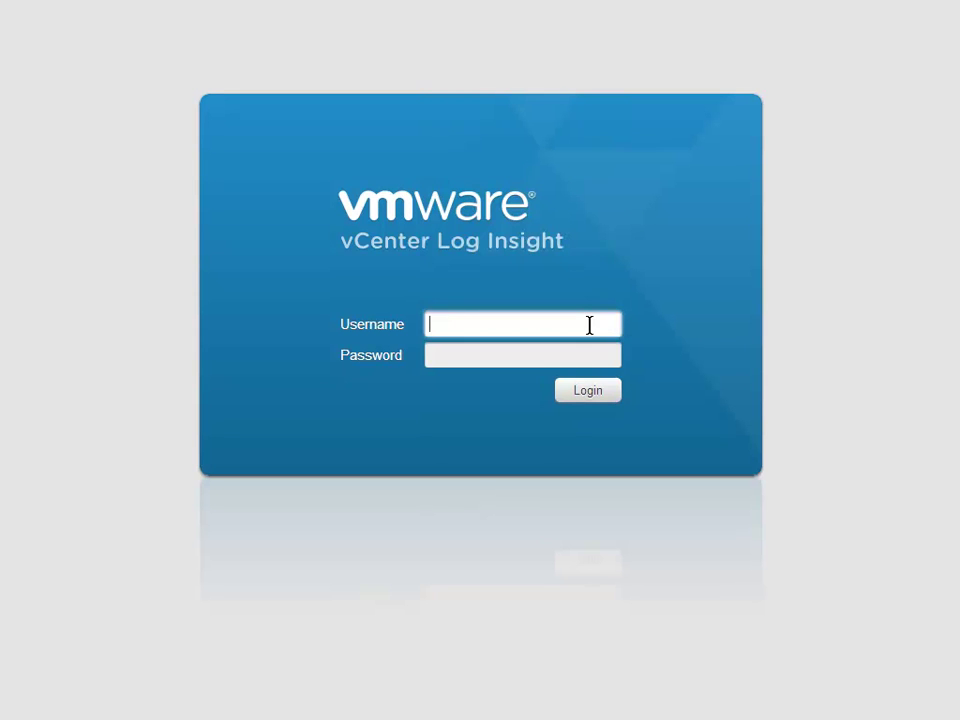
Step: Log in to vCenter Log Insight with the admin username and the account password
{"action": "type", "text": "admin"}
{"action": "key", "text": "Tab"}
{"action": "type", "text": "********"}
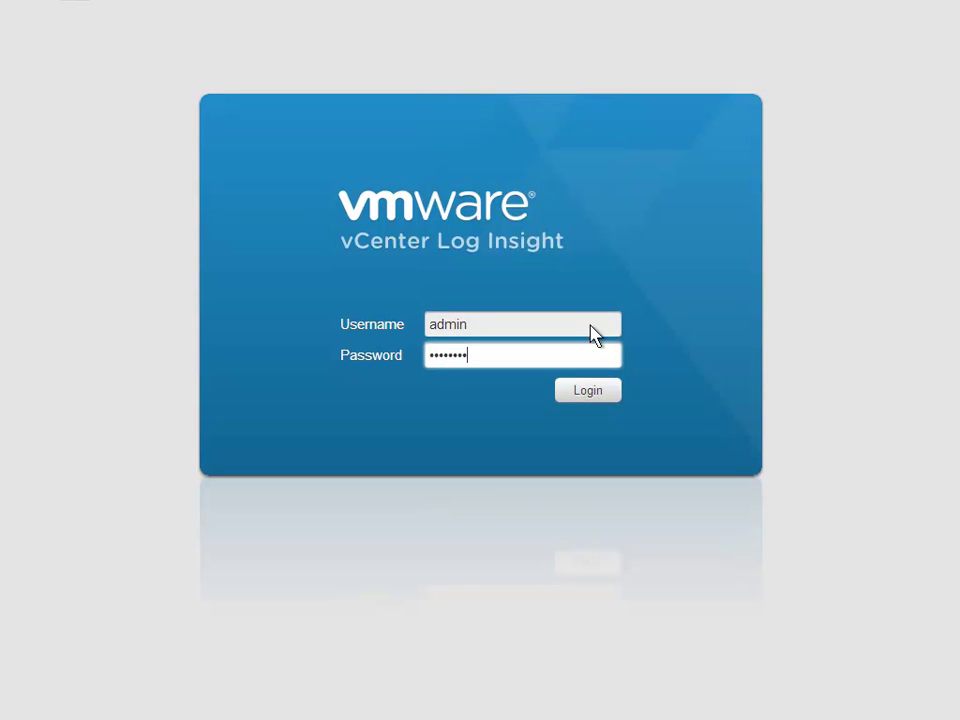
{"action": "key", "text": "Return"}
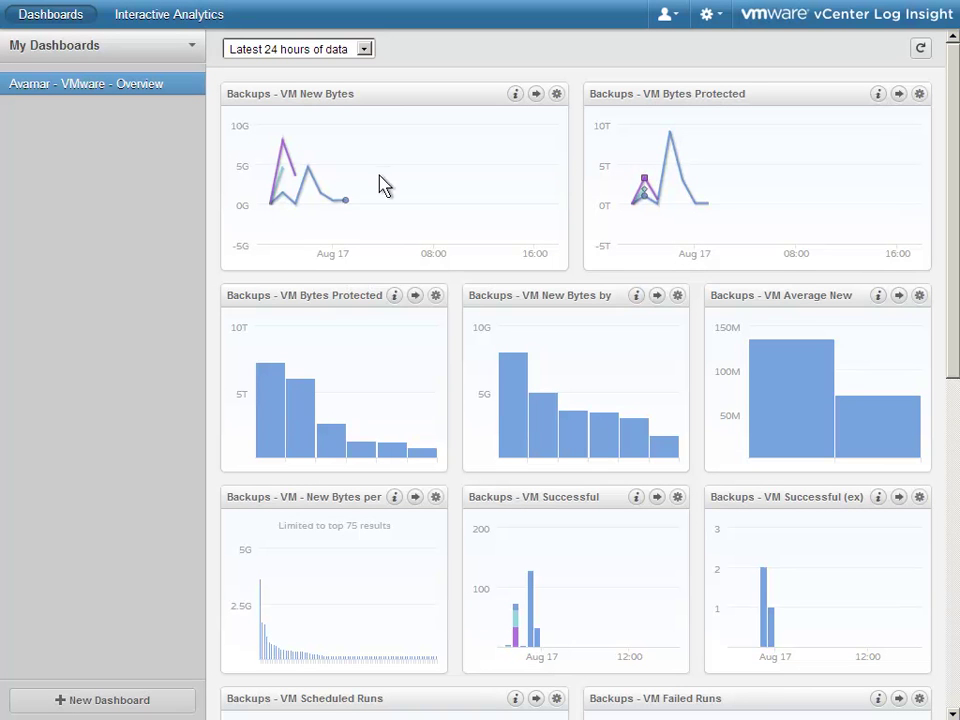
{"action": "mouse_move", "coordinate": [284, 163]}
{"action": "mouse_move", "coordinate": [677, 184]}
{"action": "mouse_move", "coordinate": [266, 392]}
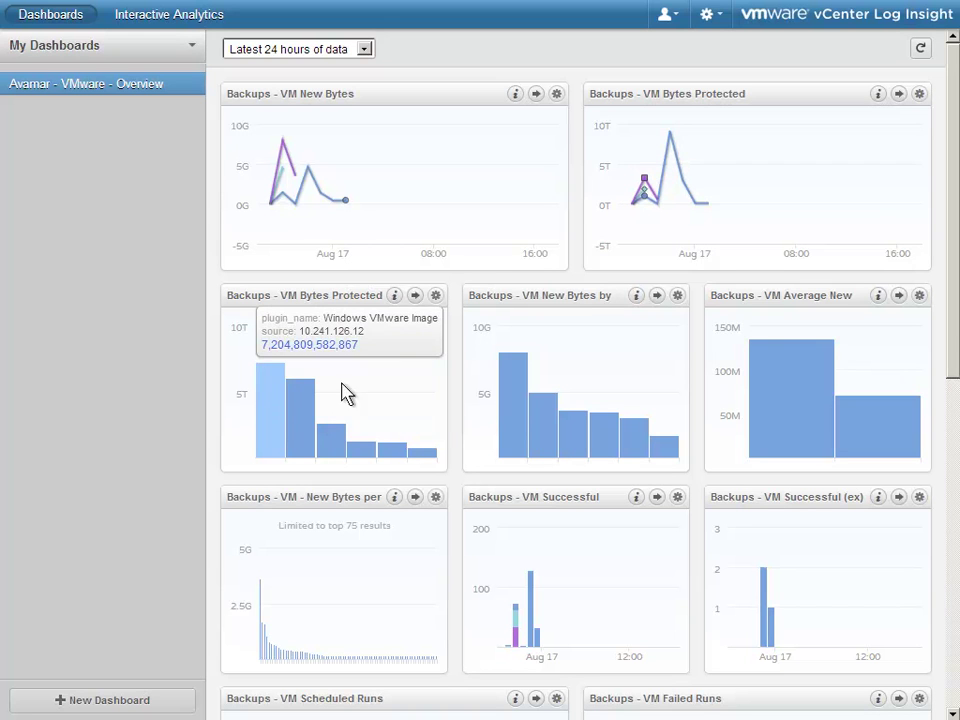
{"action": "mouse_move", "coordinate": [515, 401]}
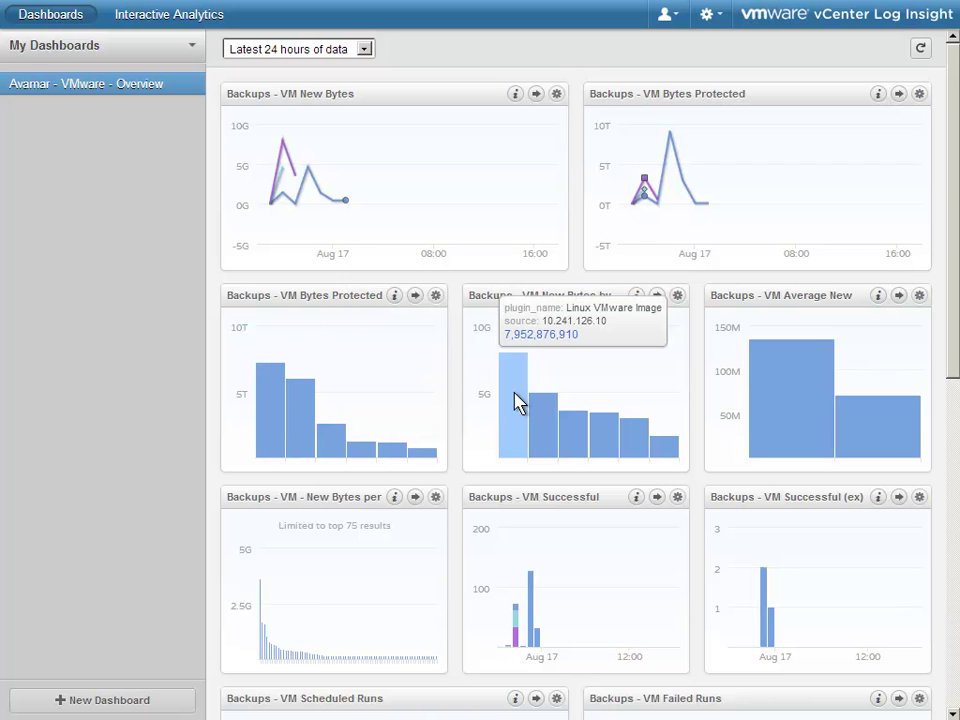
{"action": "scroll", "coordinate": [515, 401], "scroll_direction": "down", "scroll_amount": 1}
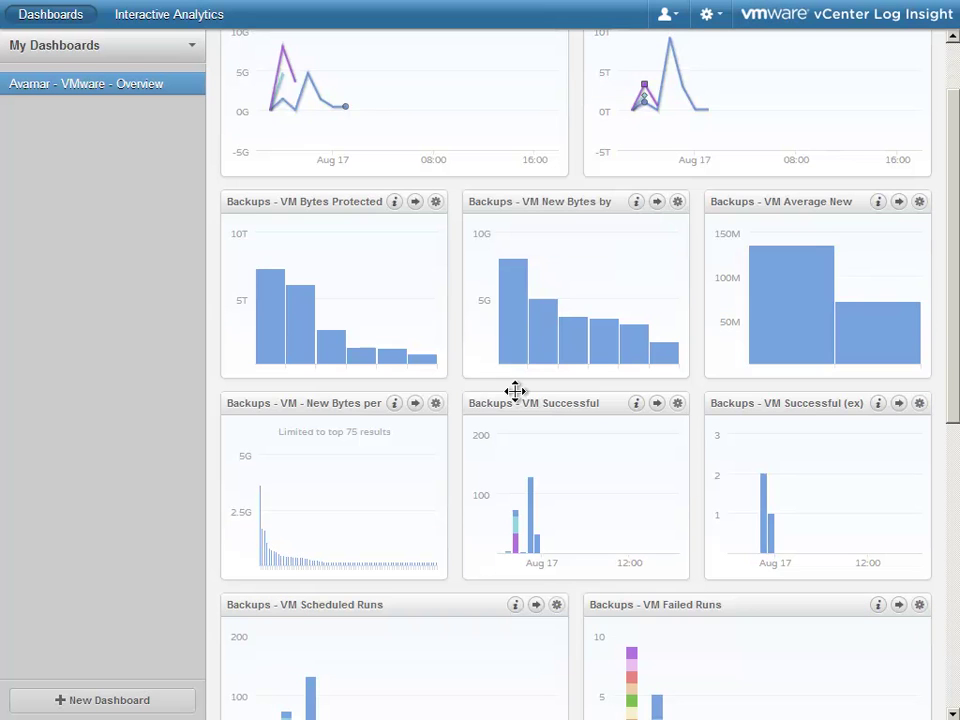
{"action": "scroll", "coordinate": [515, 390], "scroll_direction": "down", "scroll_amount": 1}
{"action": "mouse_move", "coordinate": [261, 434]}
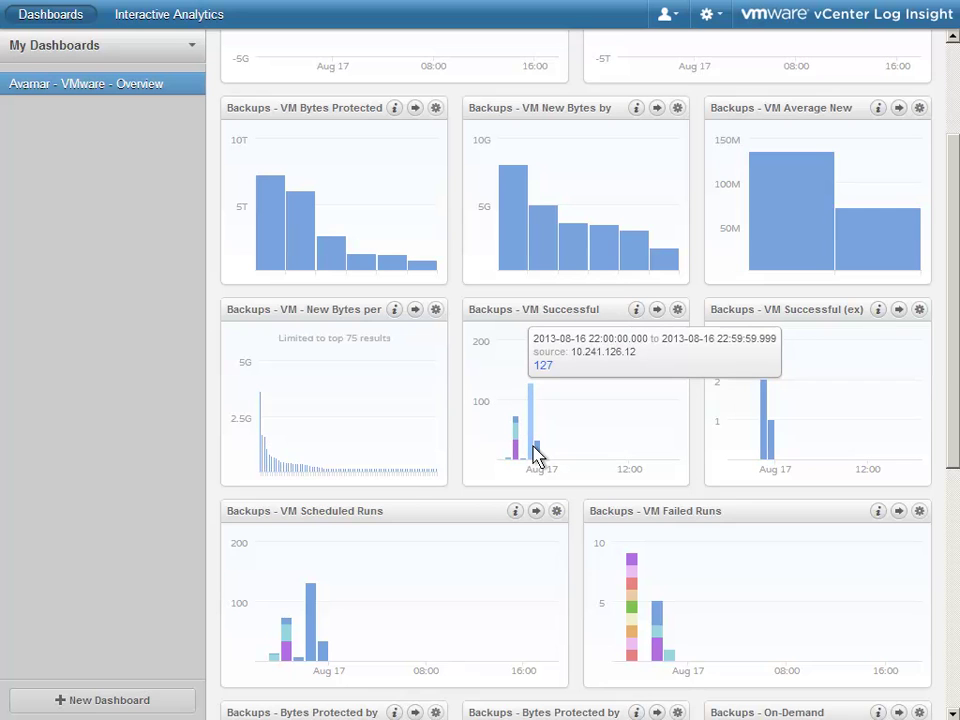
{"action": "scroll", "coordinate": [658, 468], "scroll_direction": "down", "scroll_amount": 1}
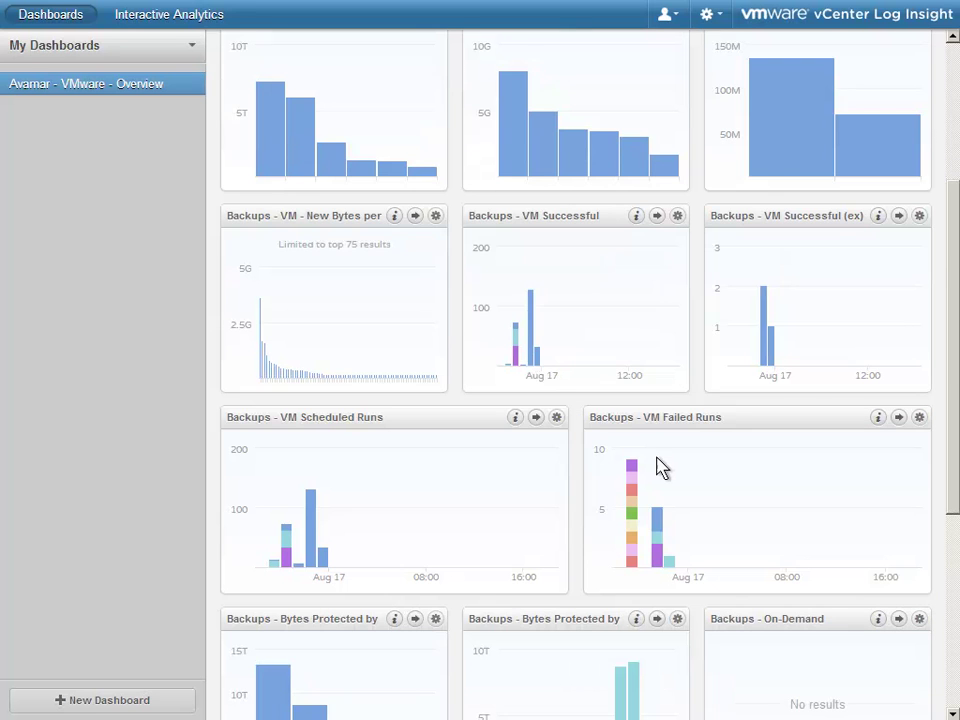
{"action": "scroll", "coordinate": [660, 466], "scroll_direction": "down", "scroll_amount": 2}
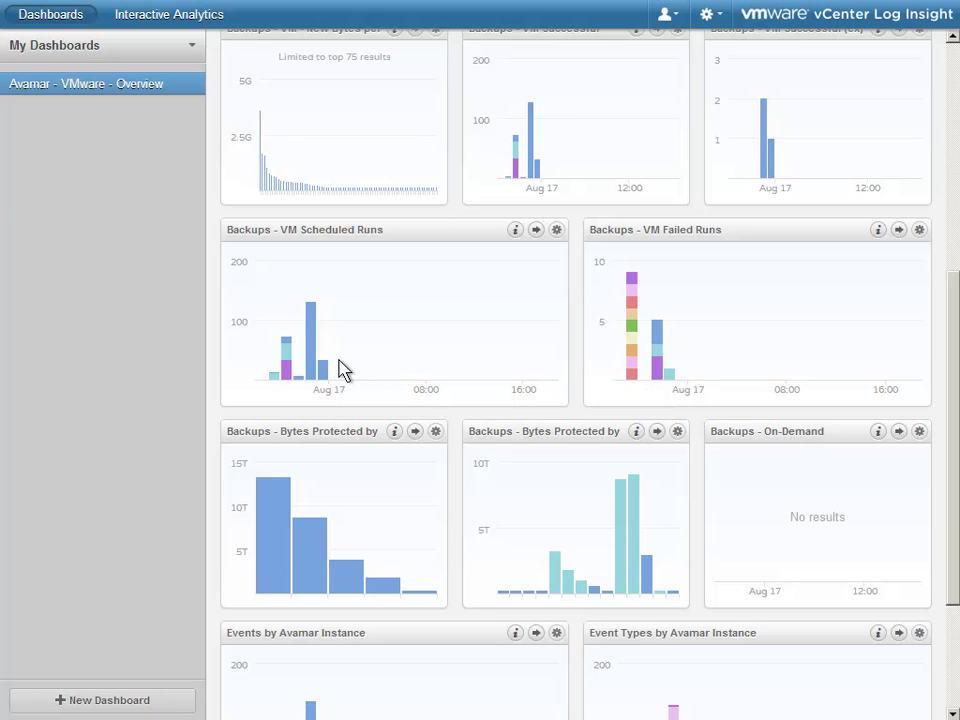
{"action": "mouse_move", "coordinate": [312, 367]}
{"action": "mouse_move", "coordinate": [632, 388]}
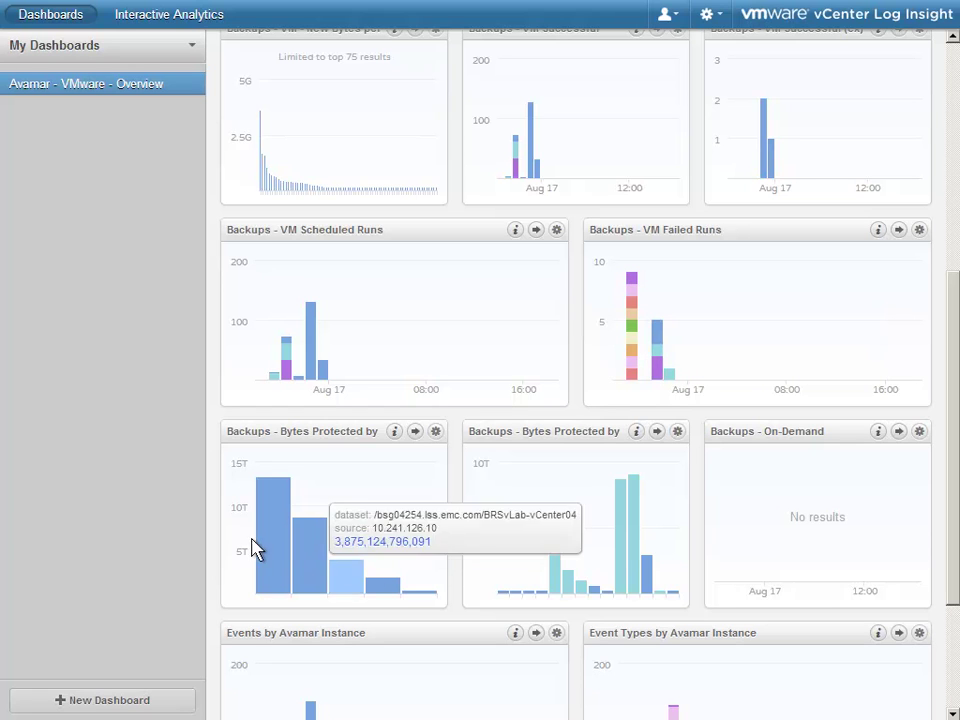
{"action": "mouse_move", "coordinate": [270, 550]}
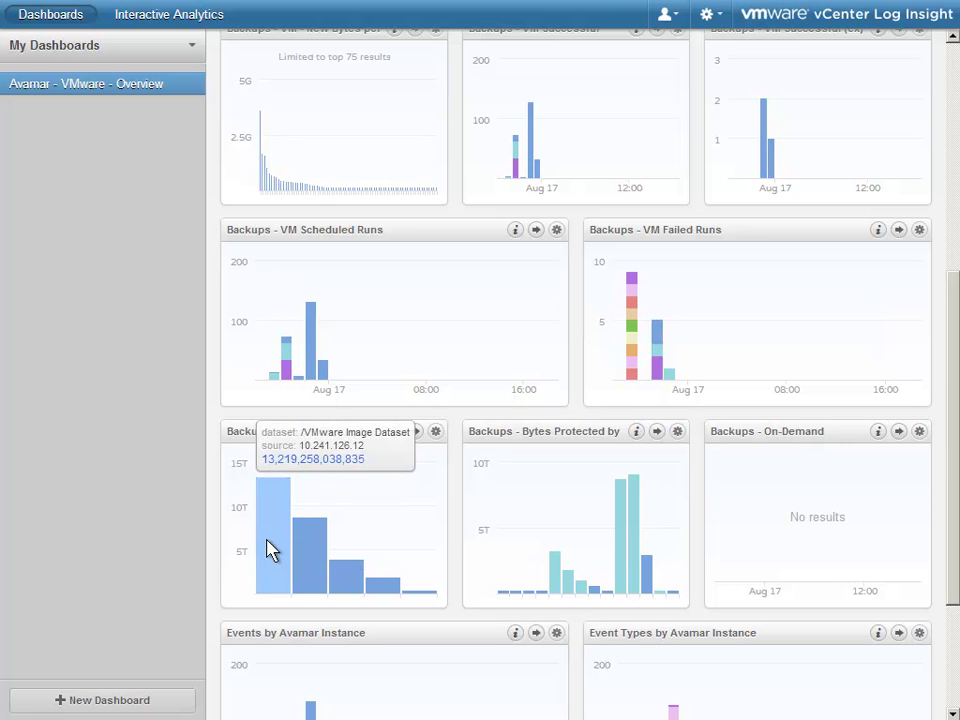
{"action": "mouse_move", "coordinate": [300, 561]}
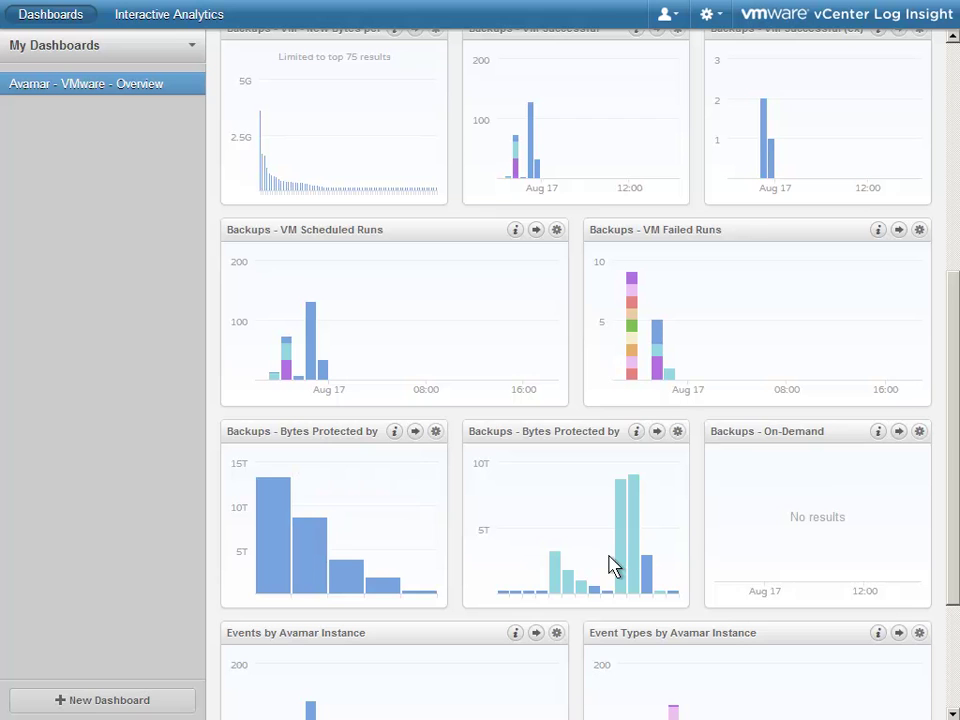
{"action": "mouse_move", "coordinate": [626, 568]}
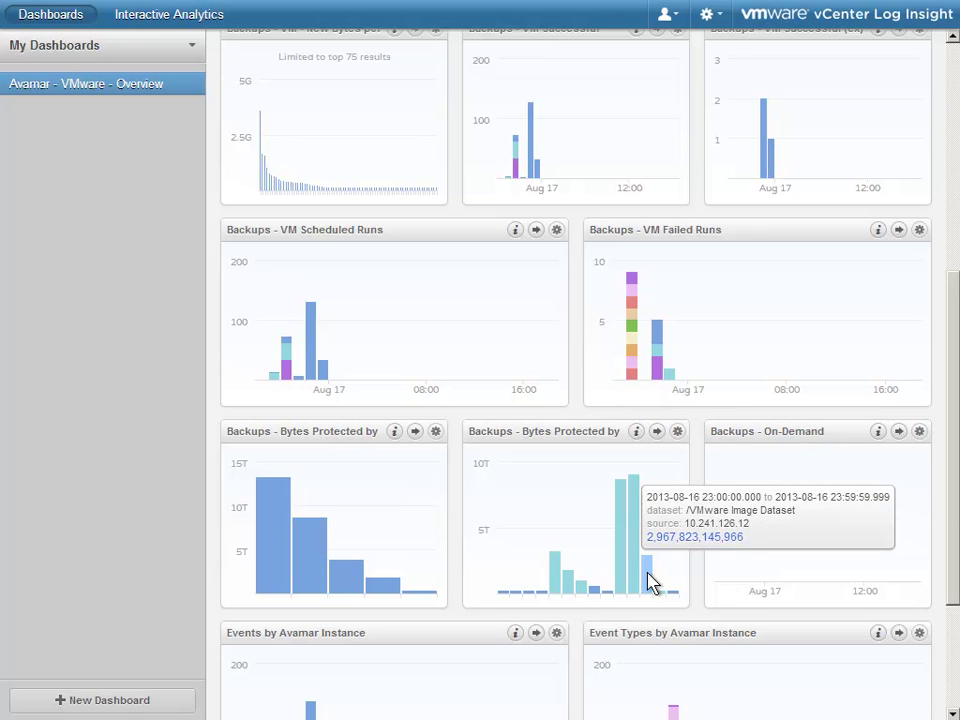
{"action": "scroll", "coordinate": [652, 580], "scroll_direction": "down", "scroll_amount": 3}
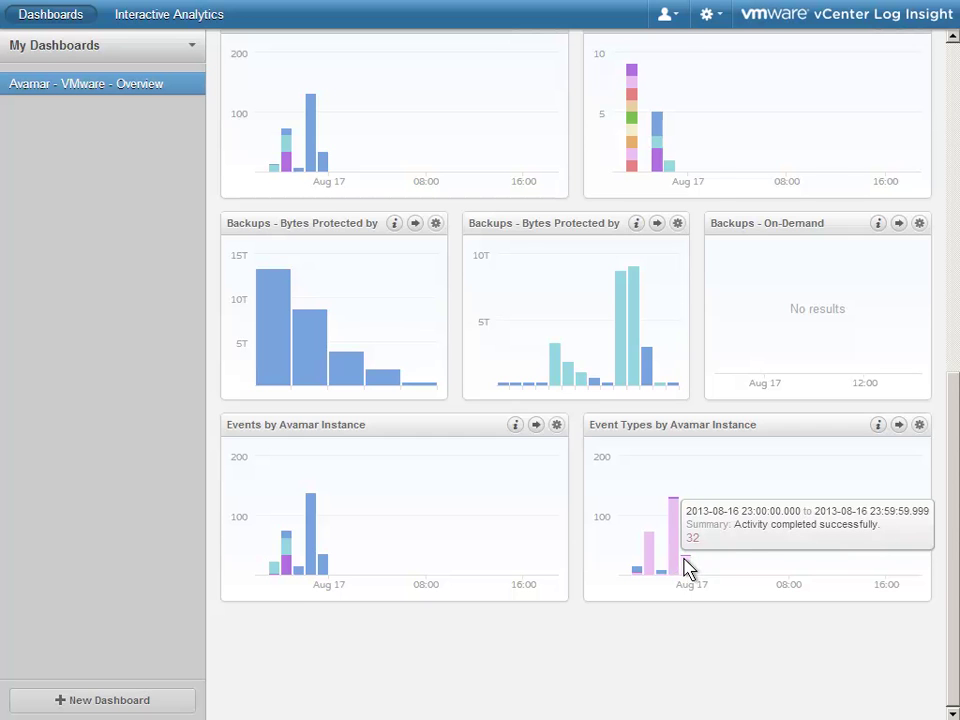
{"action": "scroll", "coordinate": [688, 568], "scroll_direction": "up", "scroll_amount": 1}
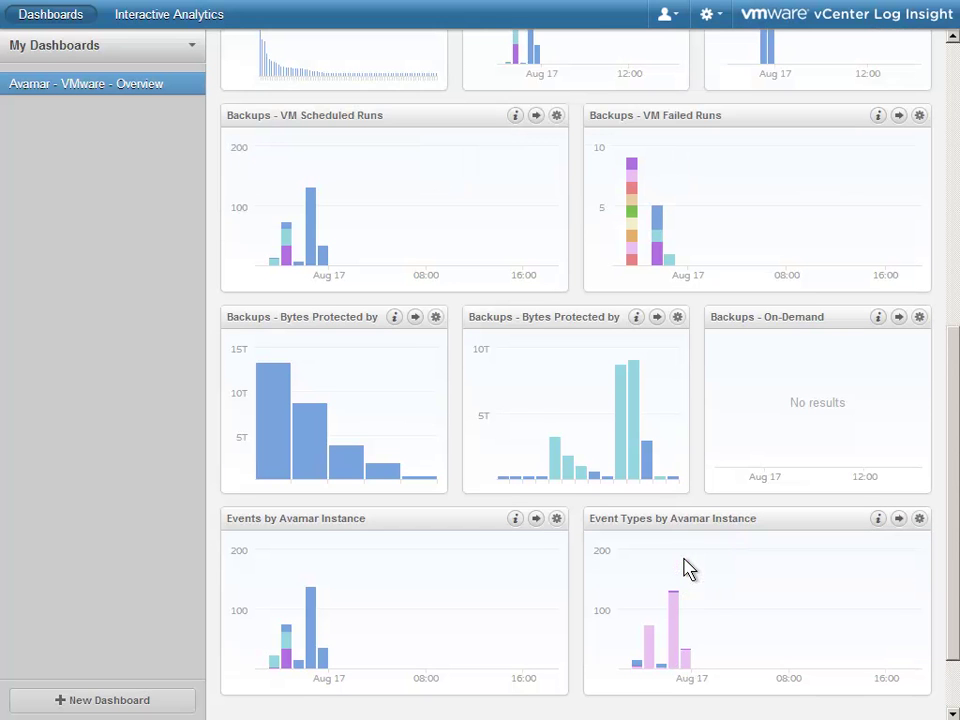
Step: Drill into the failed VM backup events and chart their client_name value counts
{"action": "left_click", "coordinate": [635, 205]}
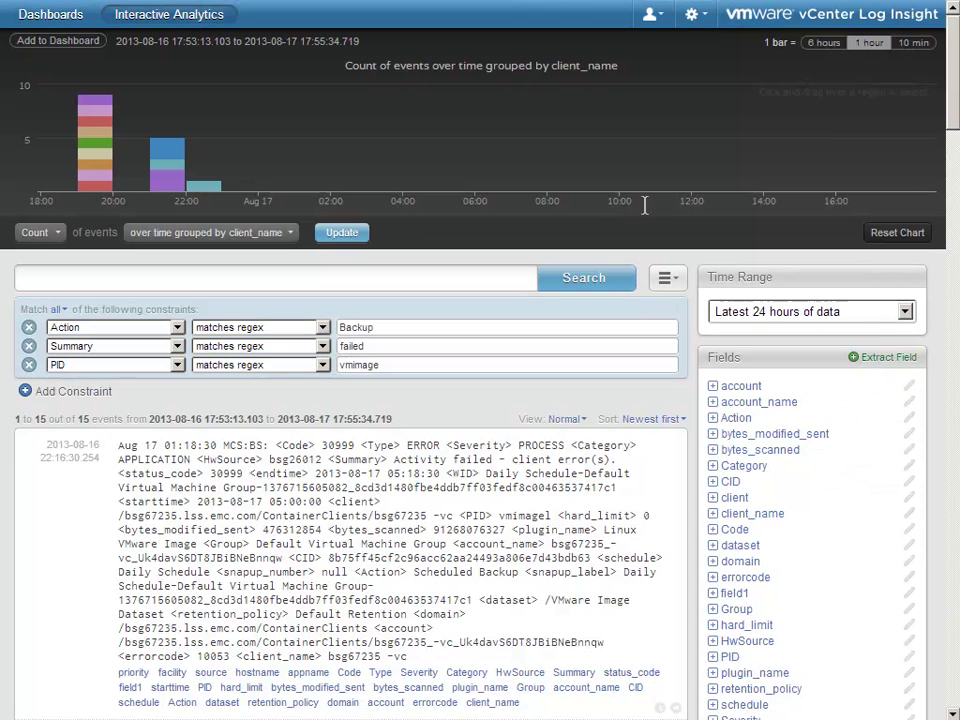
{"action": "left_click", "coordinate": [713, 513]}
{"action": "mouse_move", "coordinate": [727, 595]}
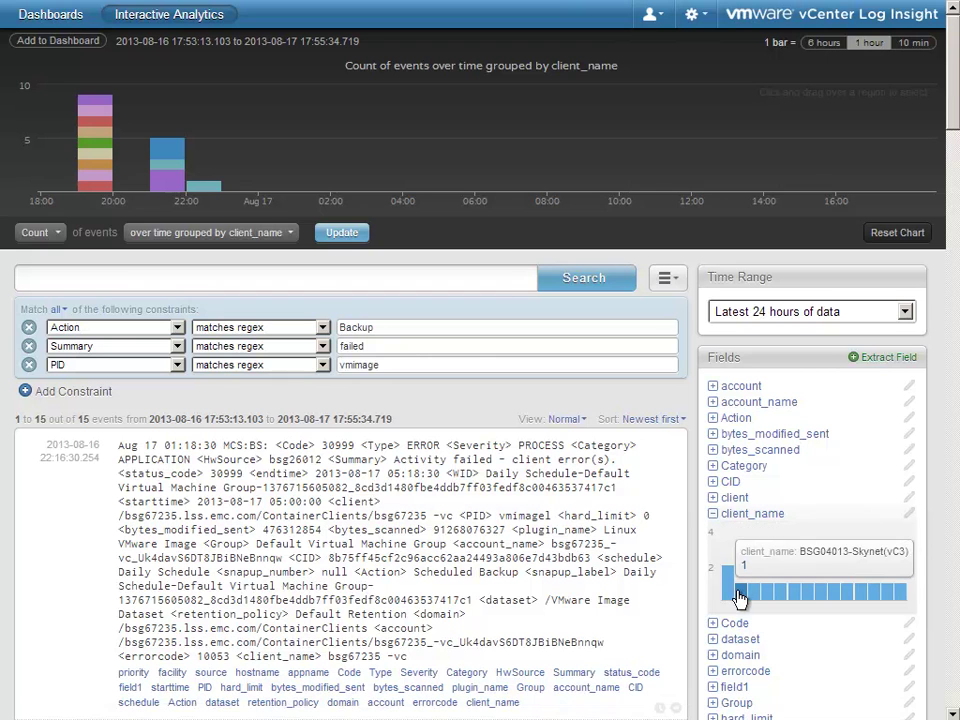
{"action": "mouse_move", "coordinate": [785, 598]}
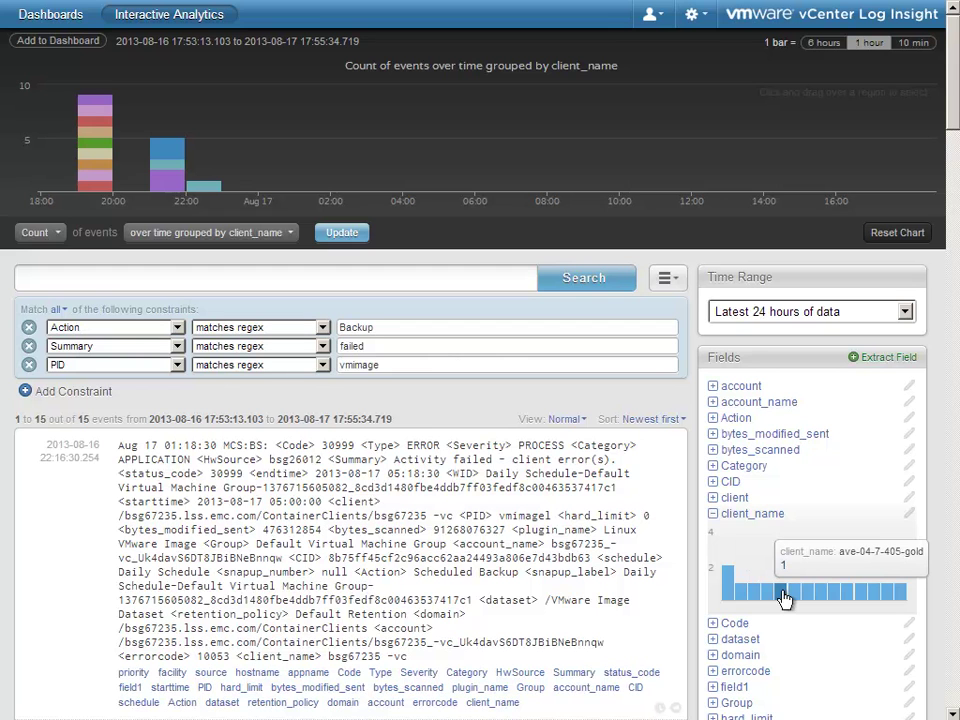
Step: Chart the failed-backup events by source and read the counts
{"action": "scroll", "coordinate": [762, 512], "scroll_direction": "down", "scroll_amount": 3}
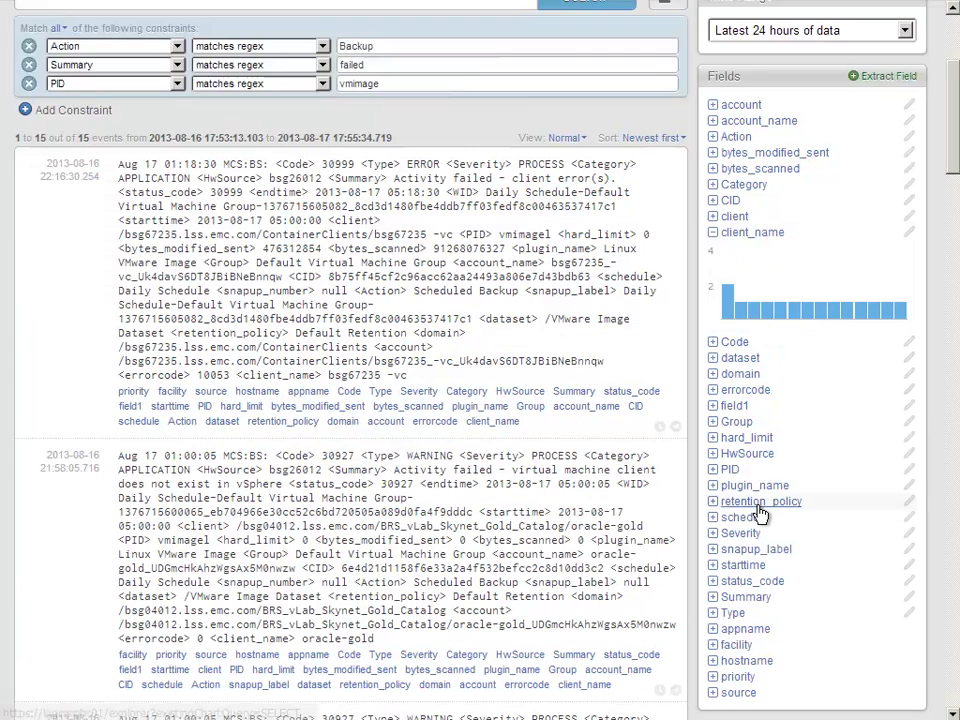
{"action": "scroll", "coordinate": [760, 512], "scroll_direction": "down", "scroll_amount": 1}
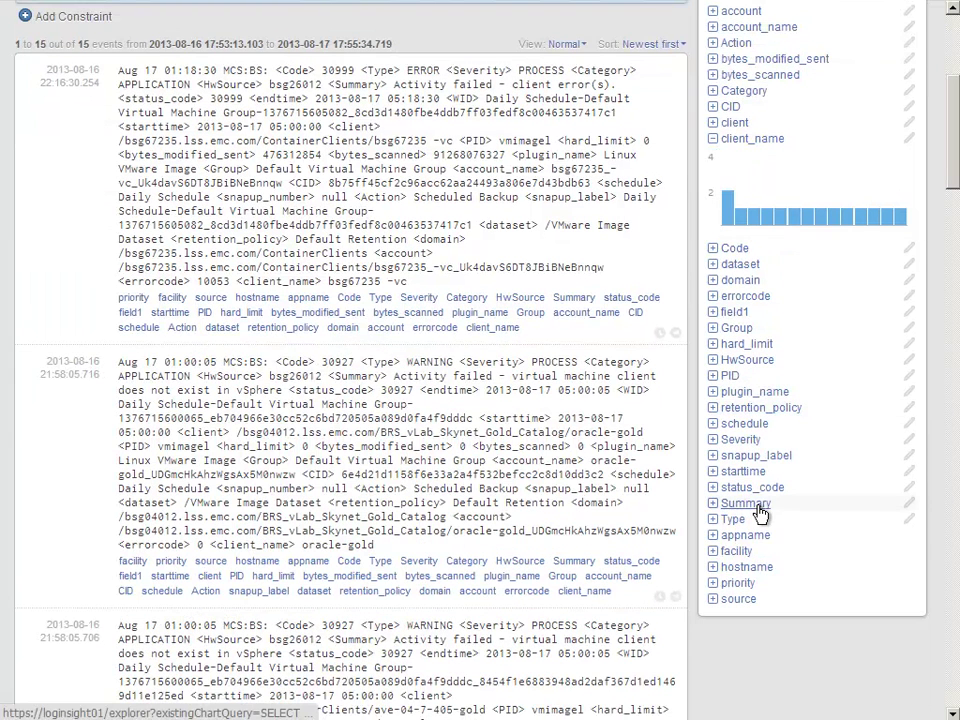
{"action": "left_click", "coordinate": [714, 600]}
{"action": "mouse_move", "coordinate": [778, 662]}
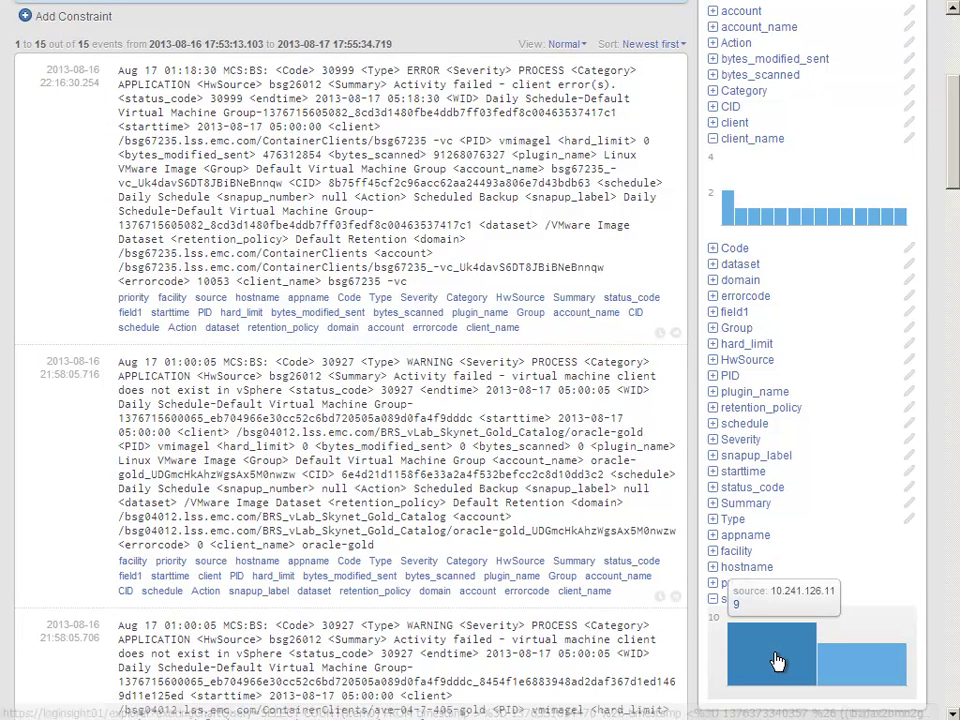
{"action": "mouse_move", "coordinate": [843, 677]}
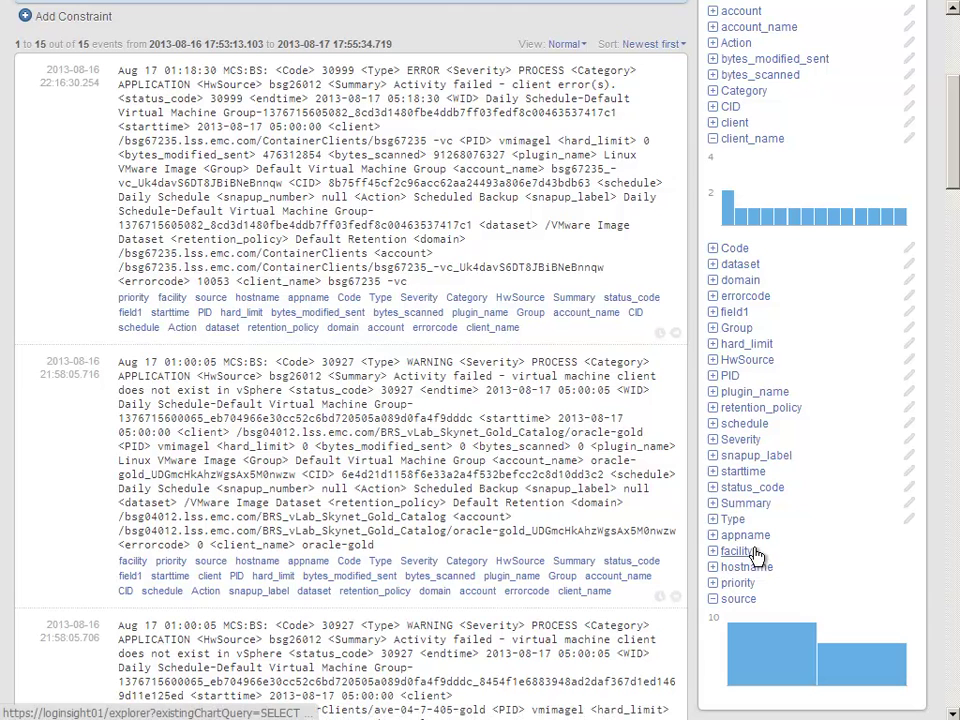
Step: Chart the 15 backup events by Summary and read each bar's count
{"action": "left_click", "coordinate": [714, 503]}
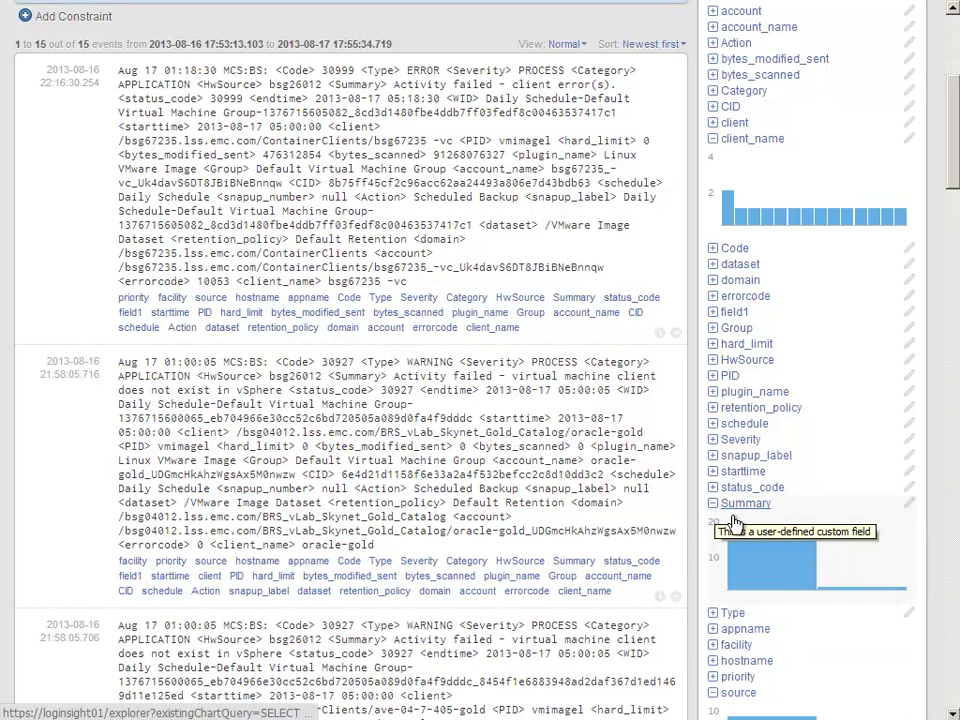
{"action": "mouse_move", "coordinate": [783, 574]}
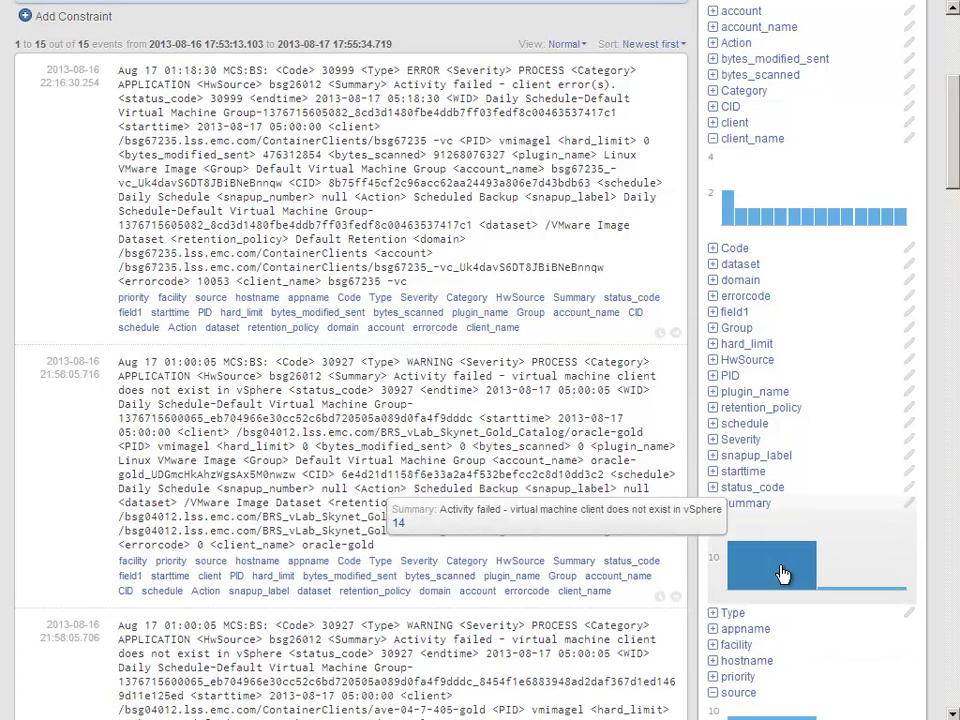
{"action": "mouse_move", "coordinate": [851, 597]}
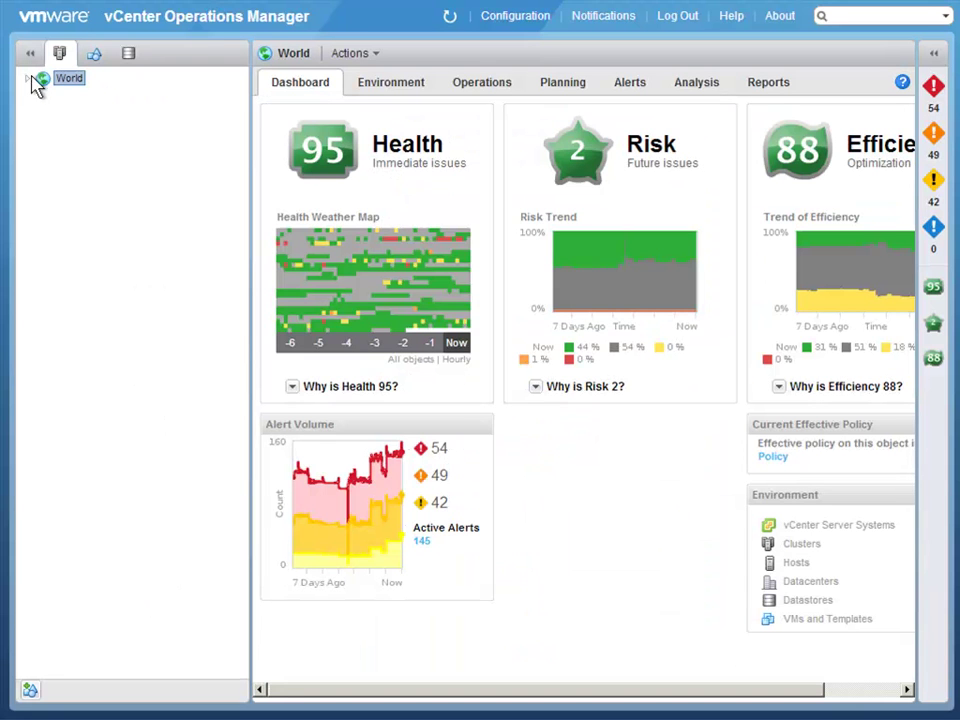
Step: Expand World > BRS vLab > Skynet Cluster Two > bsg04038.lss.emc.com and open VM BSG05254
{"action": "left_click", "coordinate": [27, 78]}
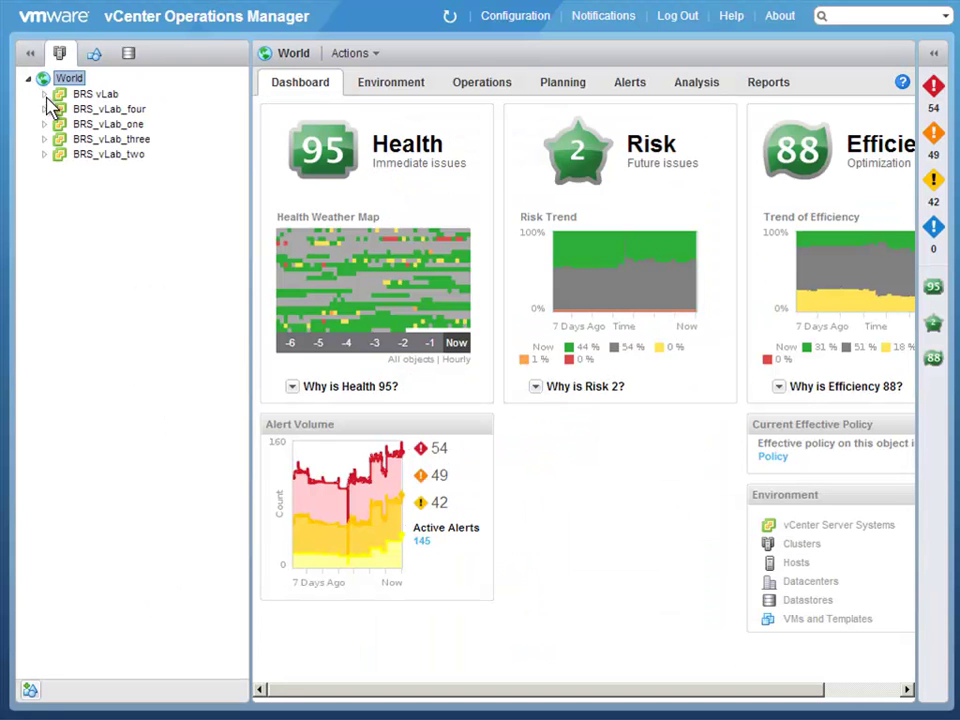
{"action": "left_click", "coordinate": [44, 94]}
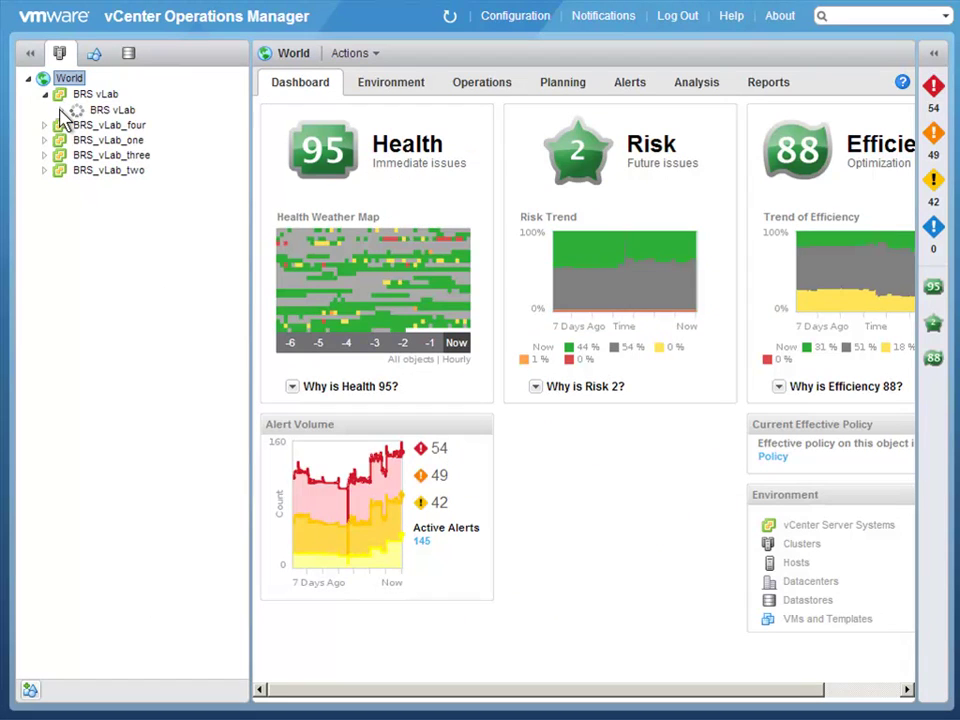
{"action": "left_click", "coordinate": [62, 110]}
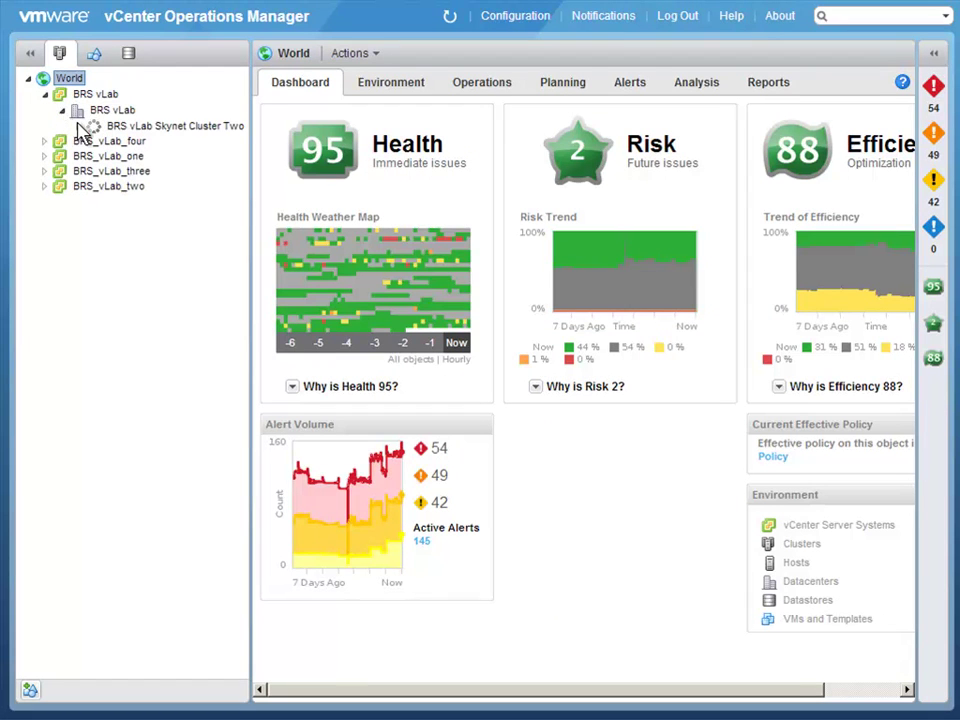
{"action": "left_click", "coordinate": [79, 126]}
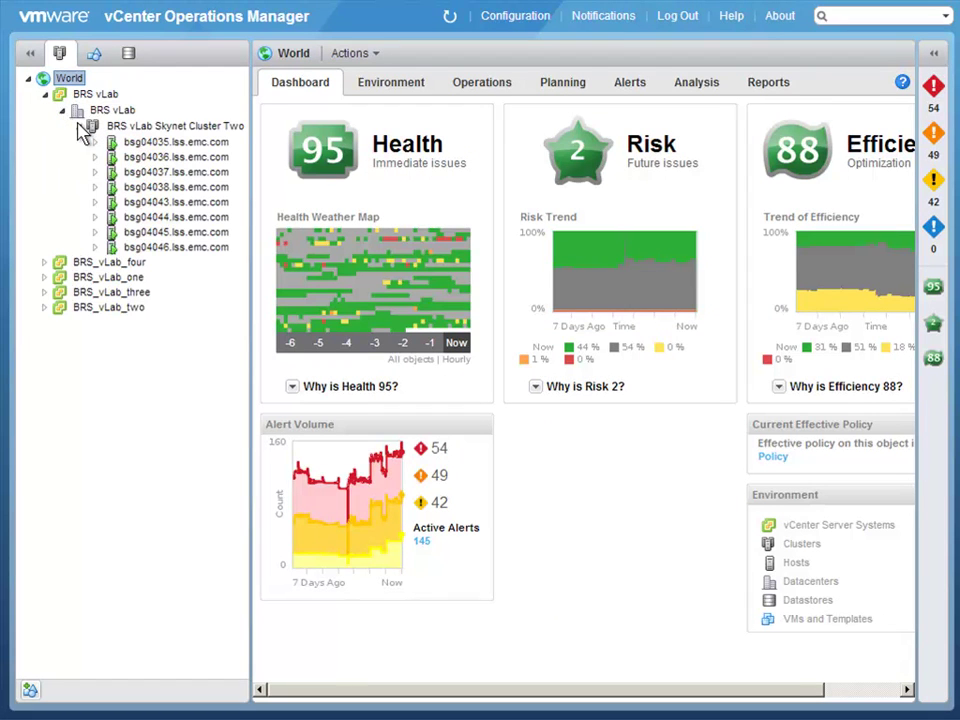
{"action": "left_click", "coordinate": [95, 187]}
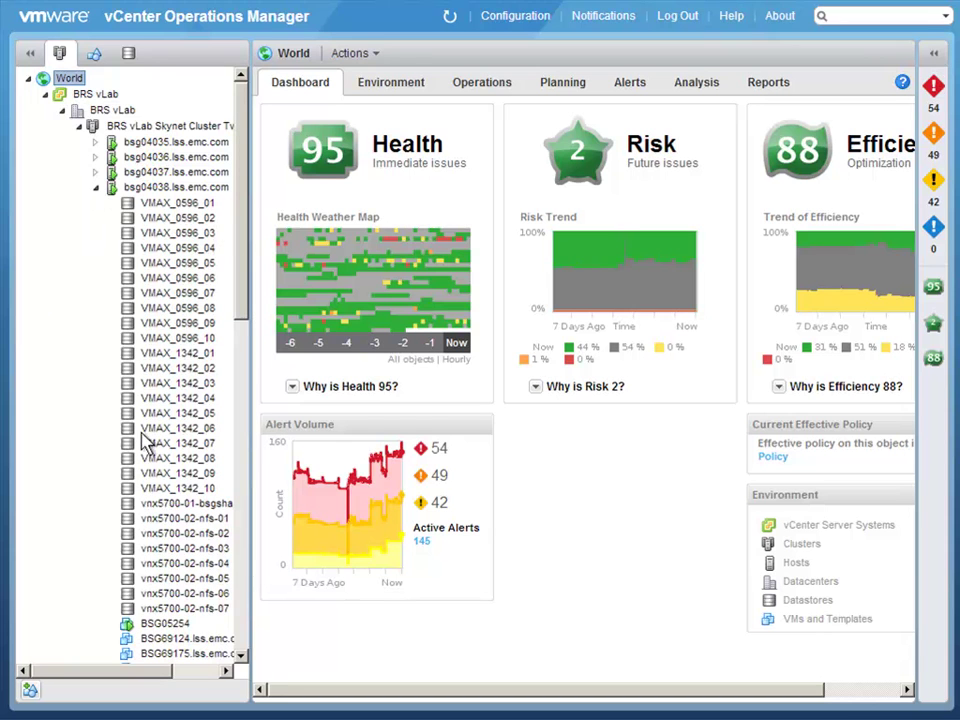
{"action": "left_click", "coordinate": [176, 626]}
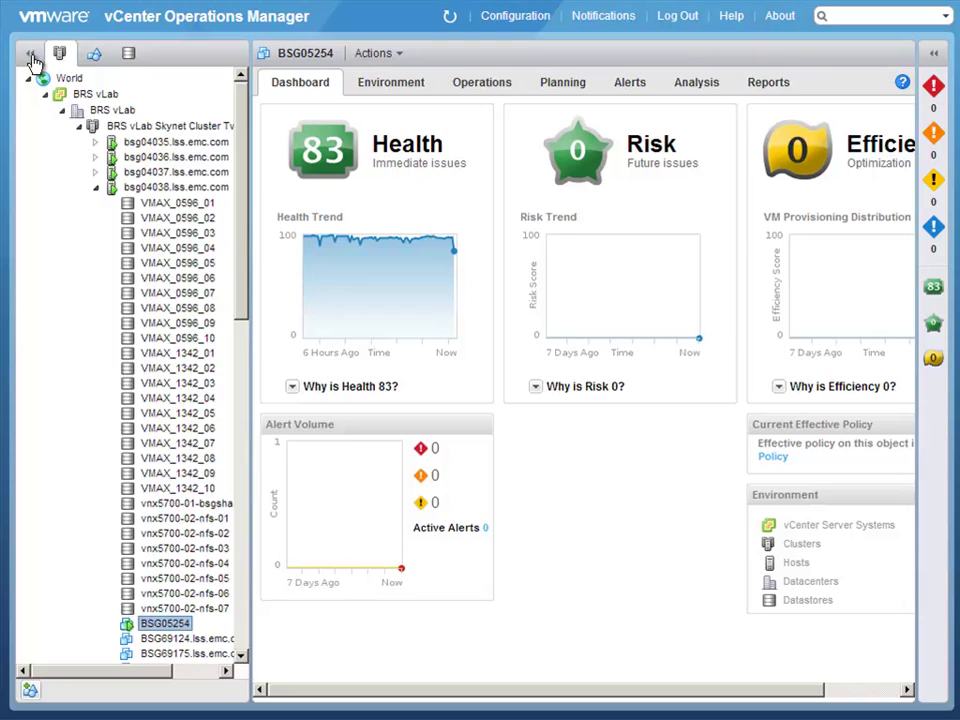
Step: Hide the tree, review BSG05254's Avamar snapup events on the Operations > Events timeline, then show All Metrics
{"action": "left_click", "coordinate": [31, 55]}
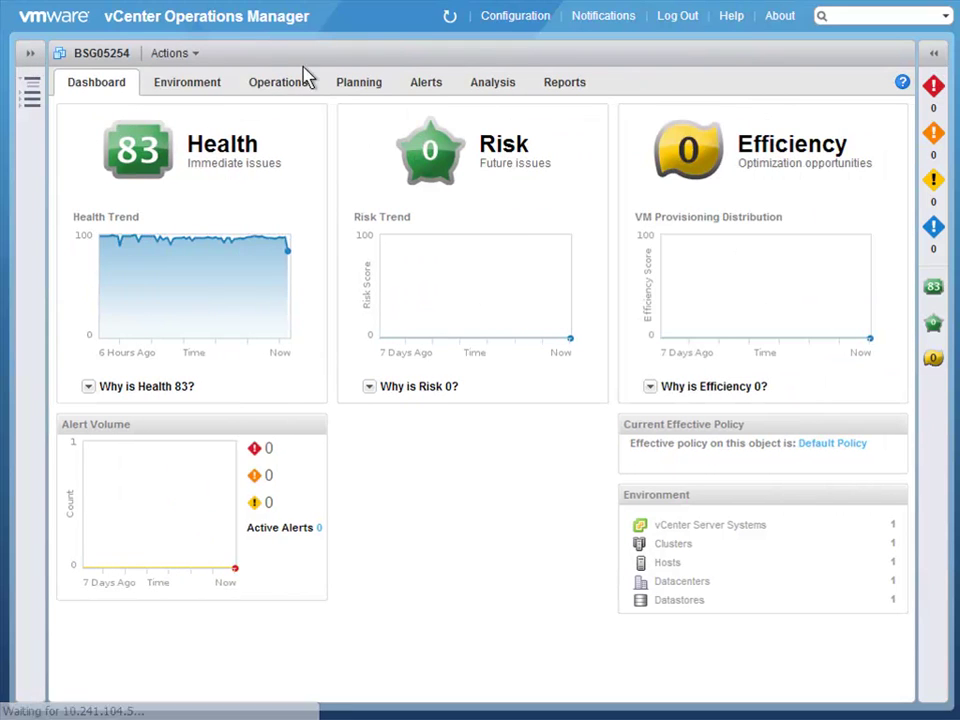
{"action": "left_click", "coordinate": [278, 82]}
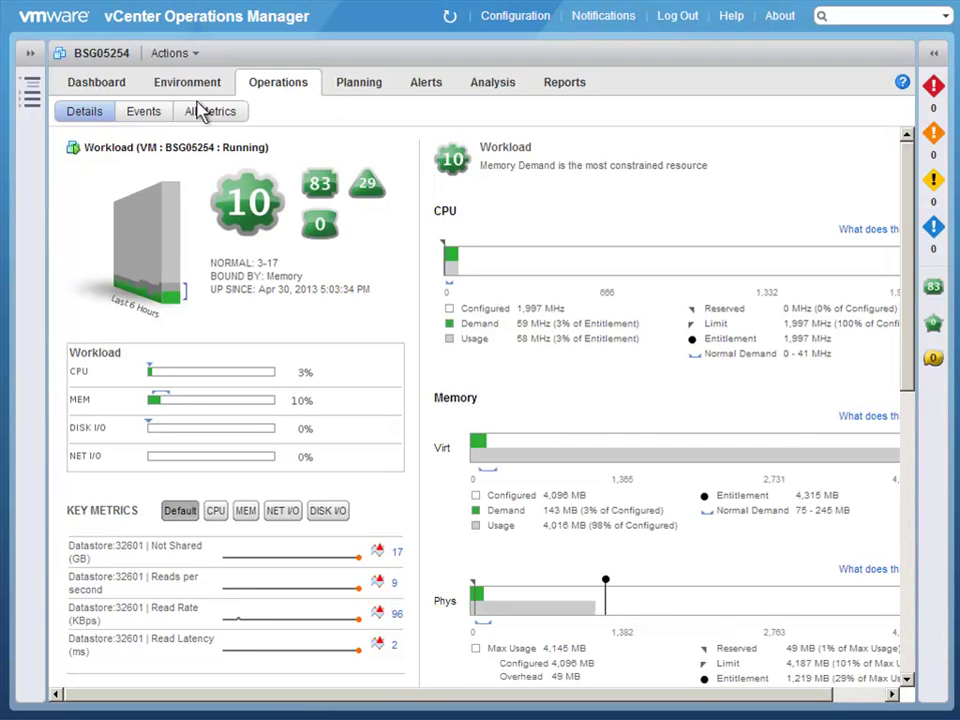
{"action": "left_click", "coordinate": [146, 120]}
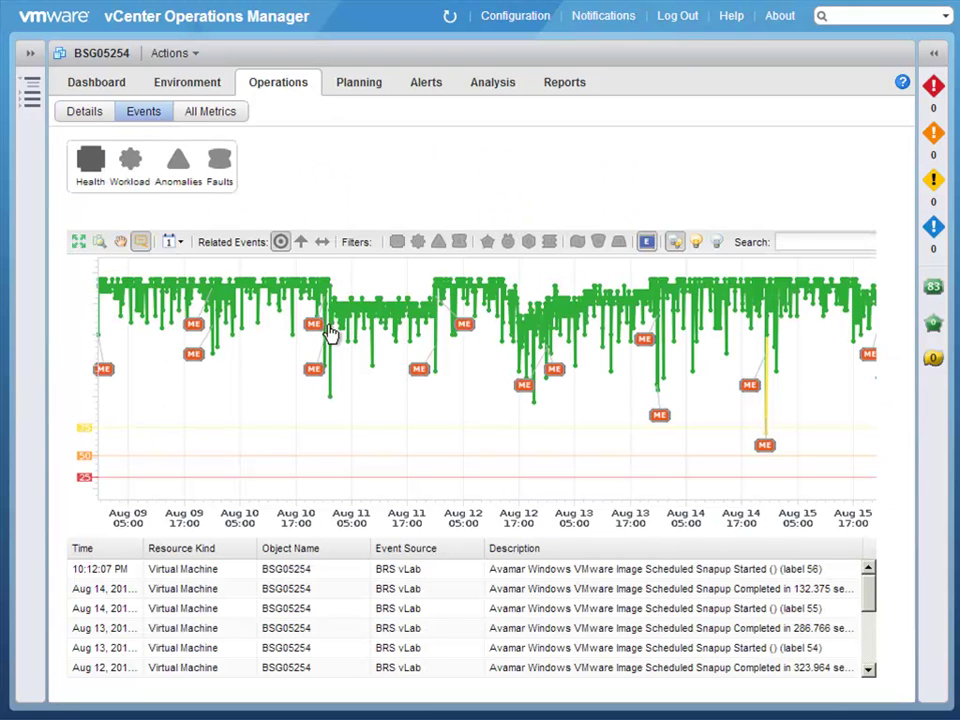
{"action": "mouse_move", "coordinate": [313, 326]}
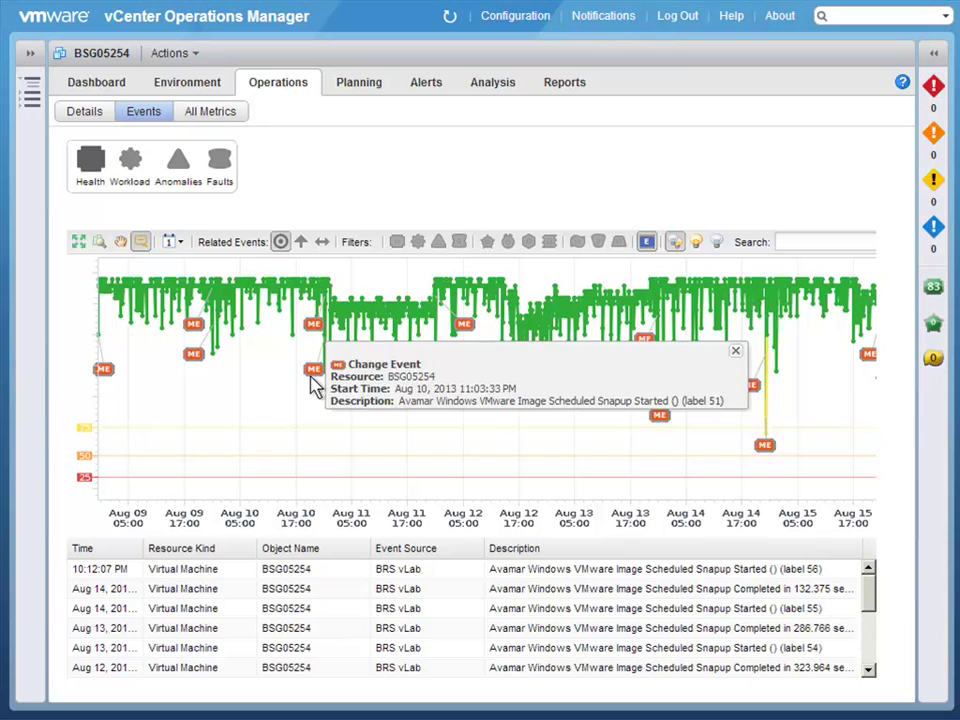
{"action": "mouse_move", "coordinate": [313, 378]}
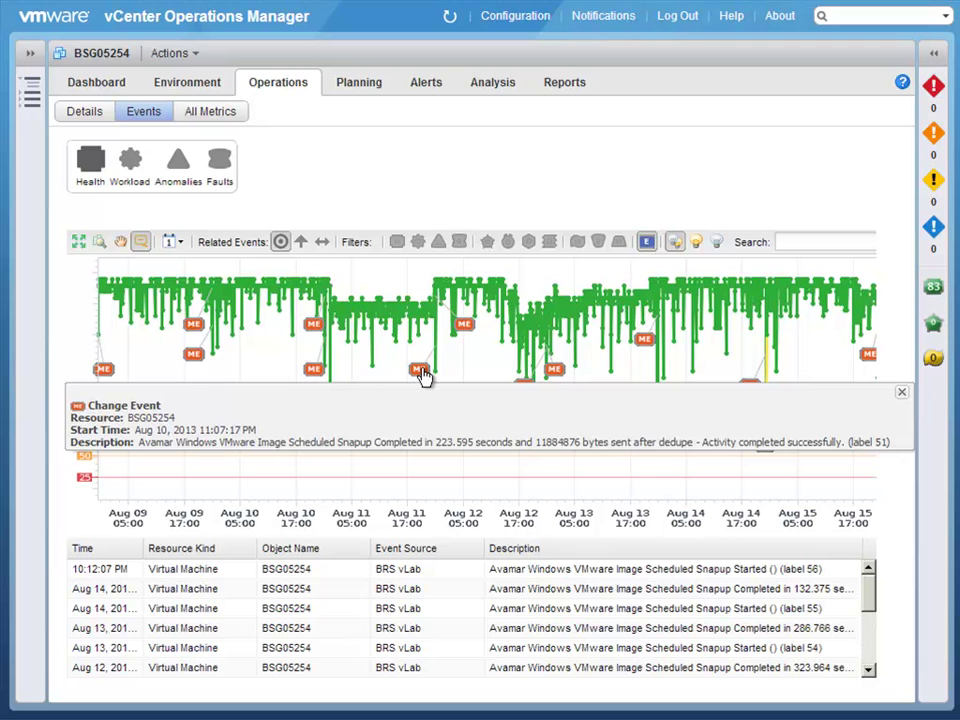
{"action": "mouse_move", "coordinate": [423, 375]}
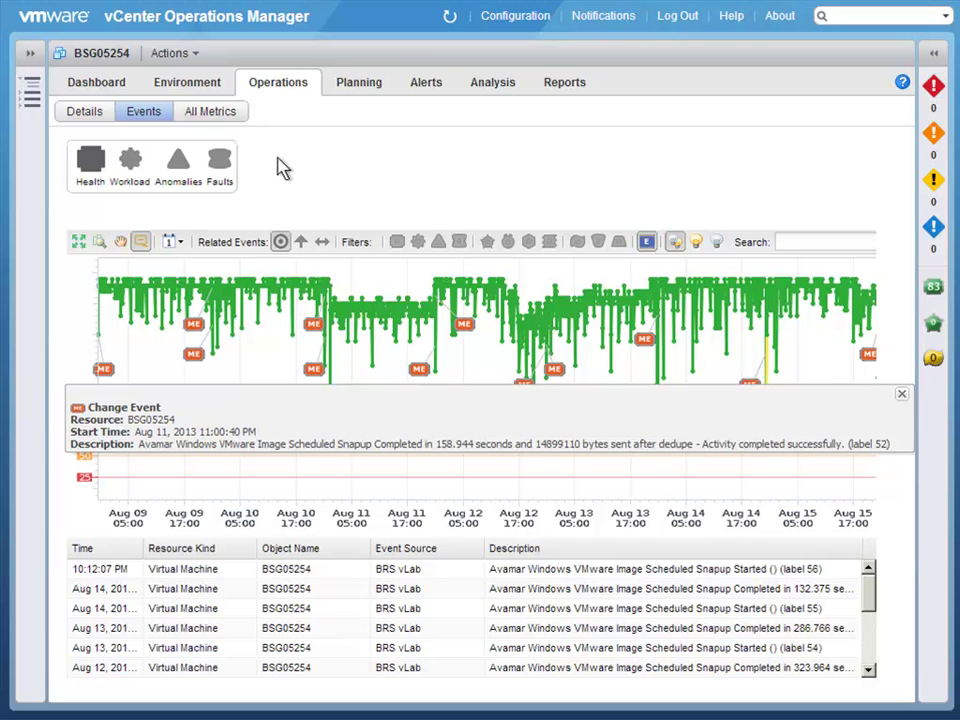
{"action": "left_click", "coordinate": [230, 116]}
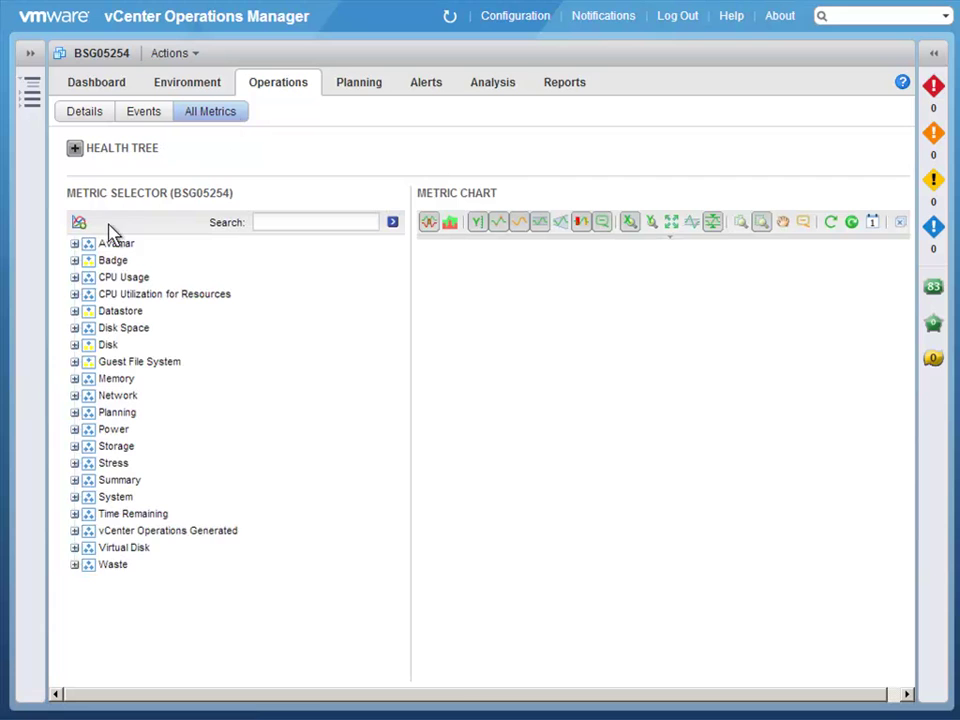
Step: From Avamar > bsg26012.lss.emc.com > Backups, chart Scanned Avg, New Bytes Avg and Deduplication Latest
{"action": "left_click", "coordinate": [74, 244]}
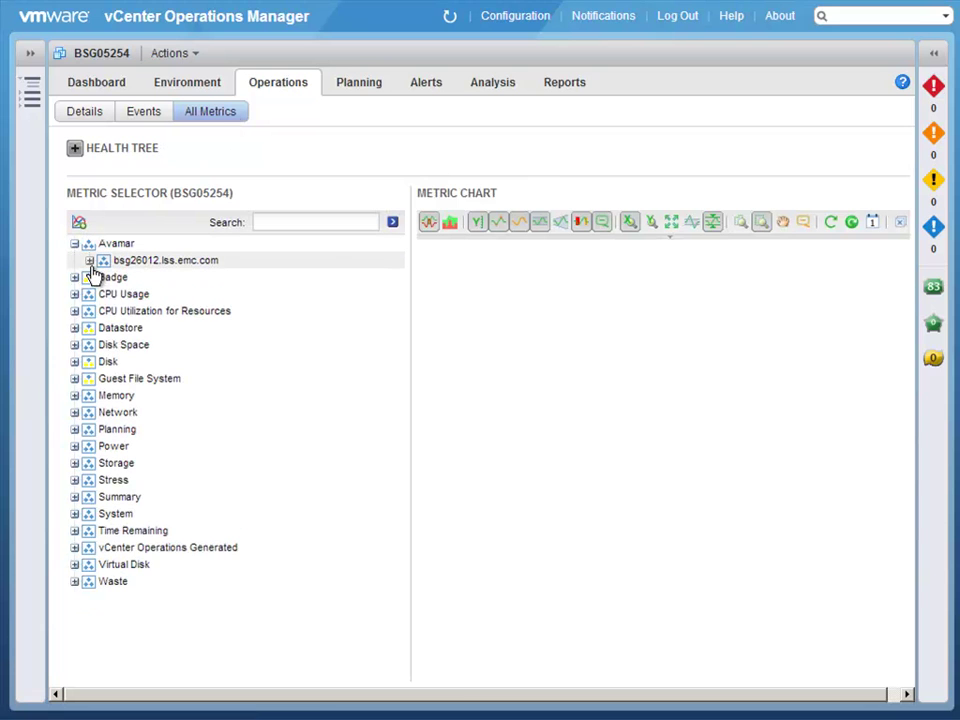
{"action": "left_click", "coordinate": [90, 262]}
{"action": "left_click", "coordinate": [104, 278]}
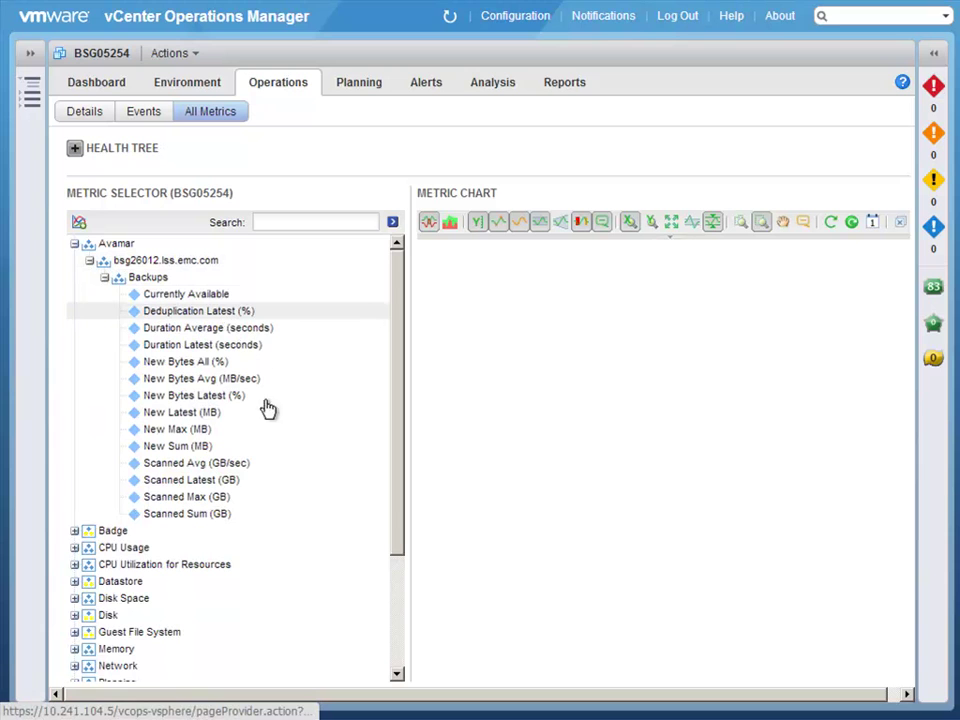
{"action": "double_click", "coordinate": [229, 465]}
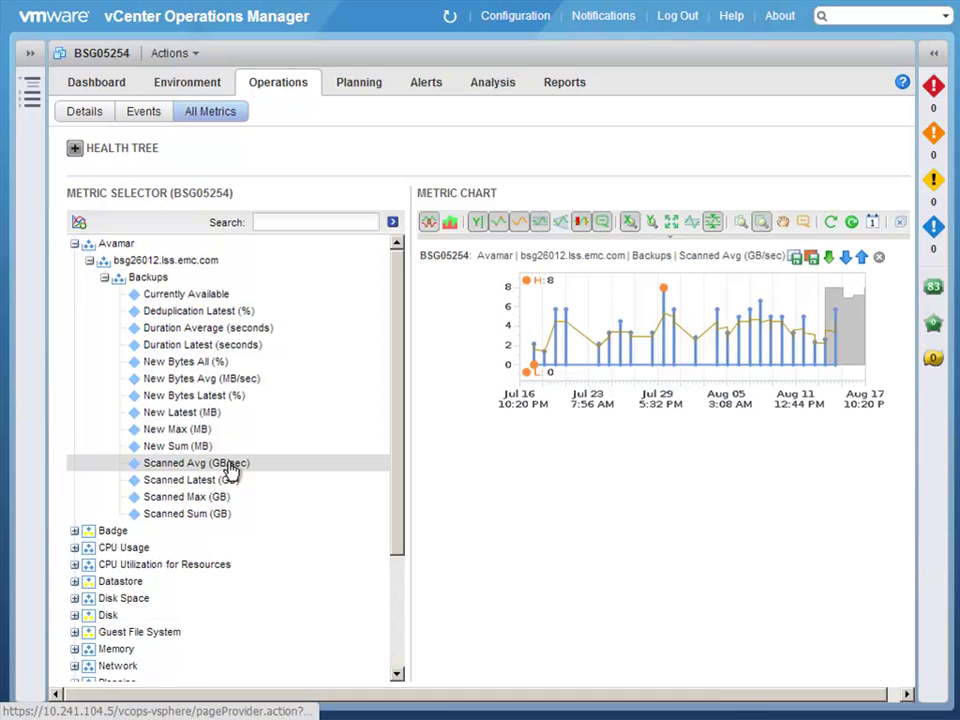
{"action": "double_click", "coordinate": [230, 380]}
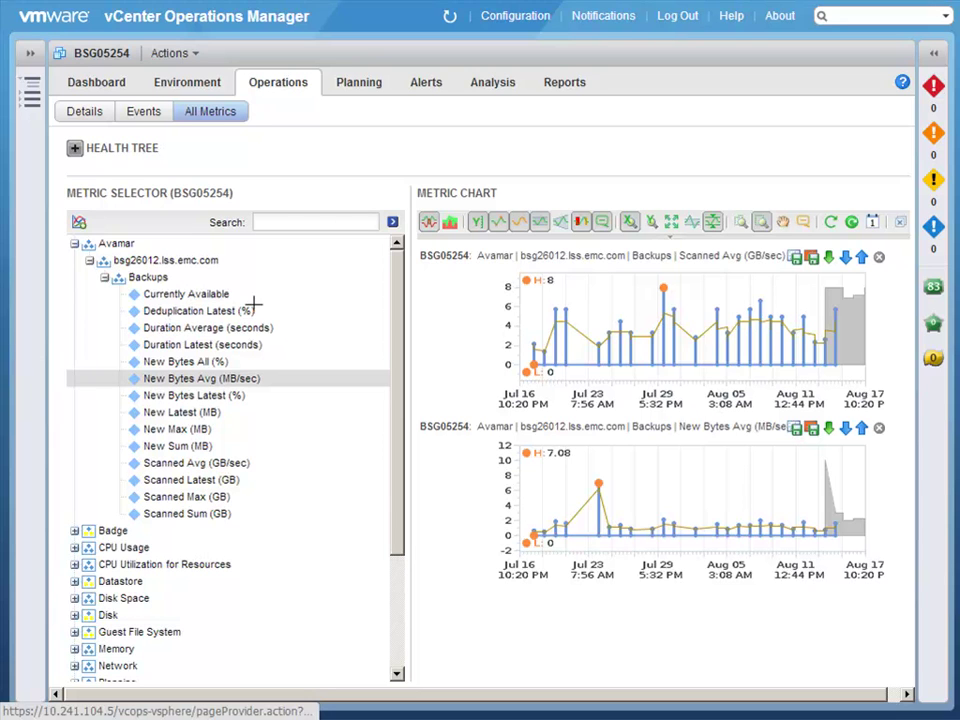
{"action": "double_click", "coordinate": [226, 314]}
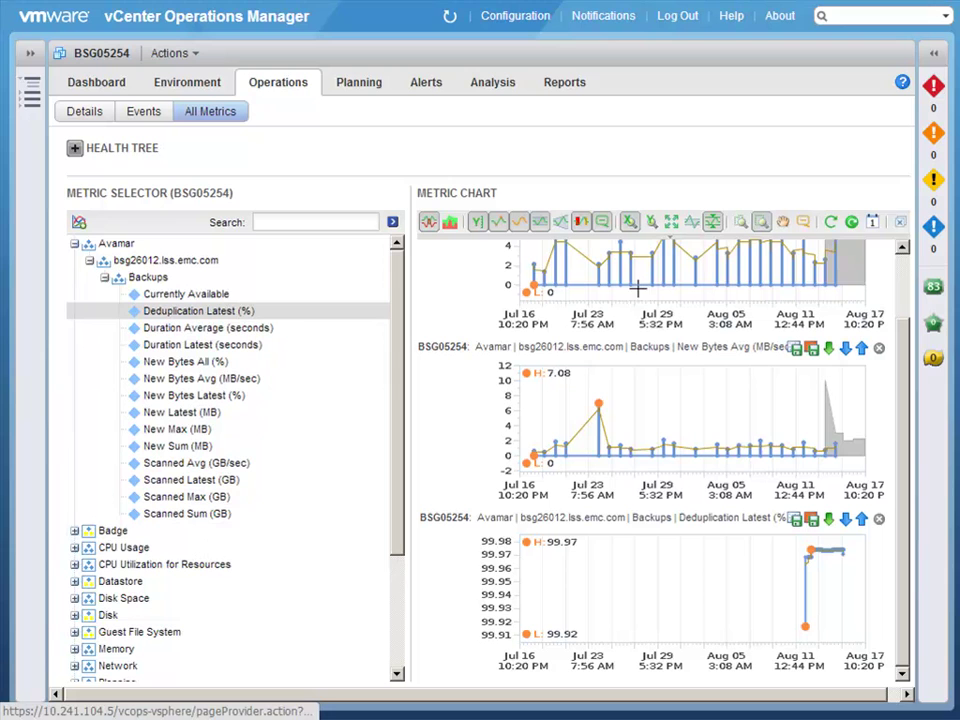
Step: Zoom all three backup charts together down to the Aug 15 backup spike near 5:10 AM
{"action": "left_click", "coordinate": [739, 222]}
{"action": "left_click_drag", "start_coordinate": [814, 434], "coordinate": [847, 431]}
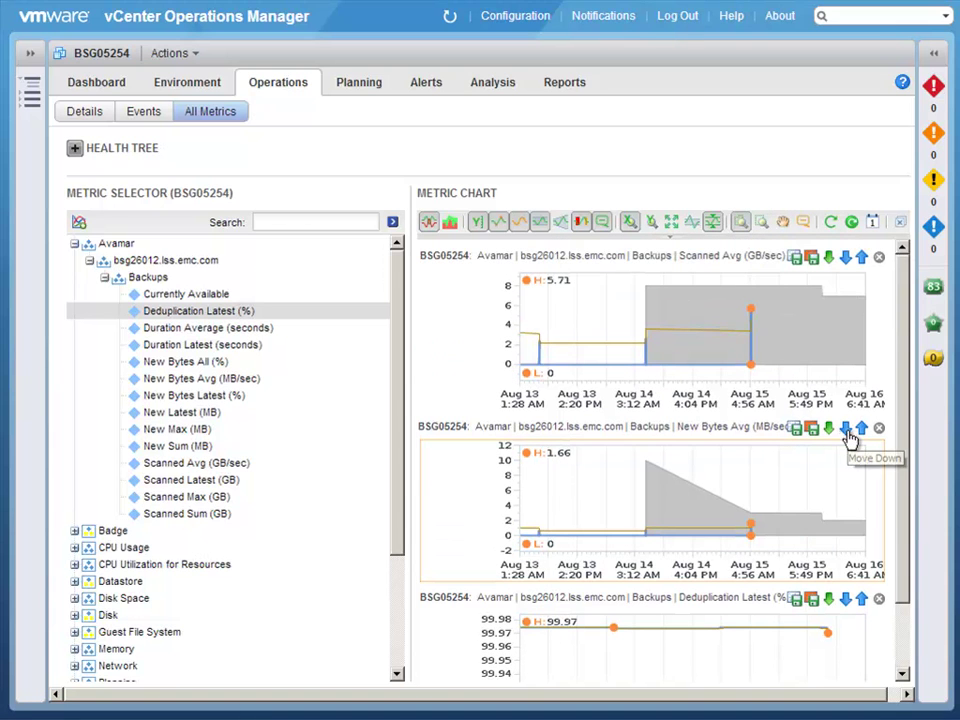
{"action": "mouse_move", "coordinate": [724, 318]}
{"action": "left_mouse_down"}
{"action": "mouse_move", "coordinate": [769, 326]}
{"action": "mouse_move", "coordinate": [734, 322]}
{"action": "left_mouse_up"}
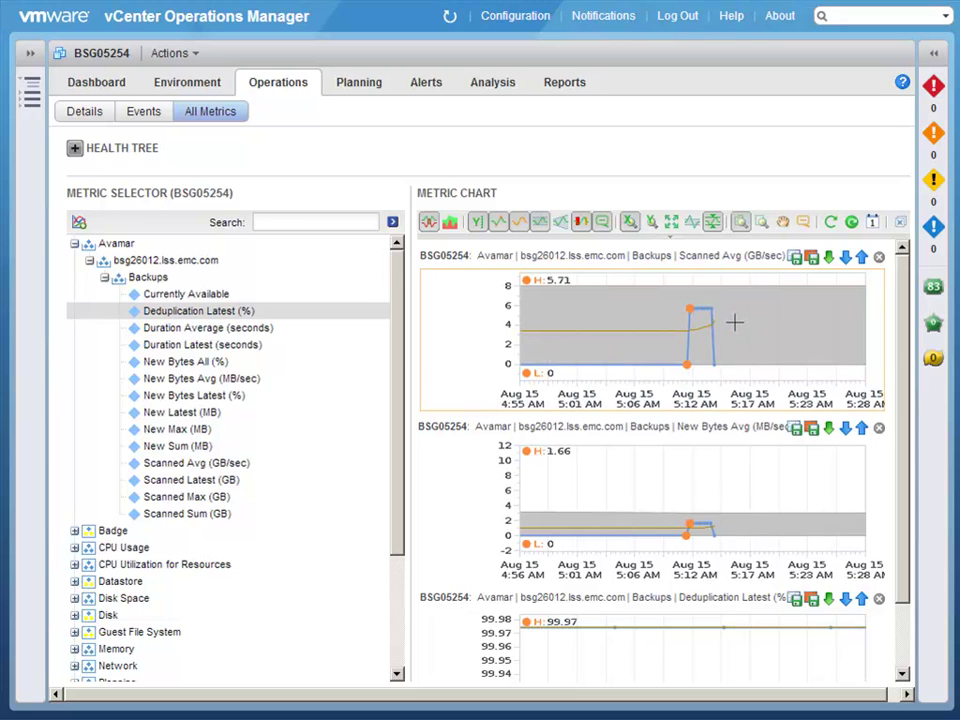
{"action": "left_click_drag", "start_coordinate": [662, 333], "coordinate": [731, 341]}
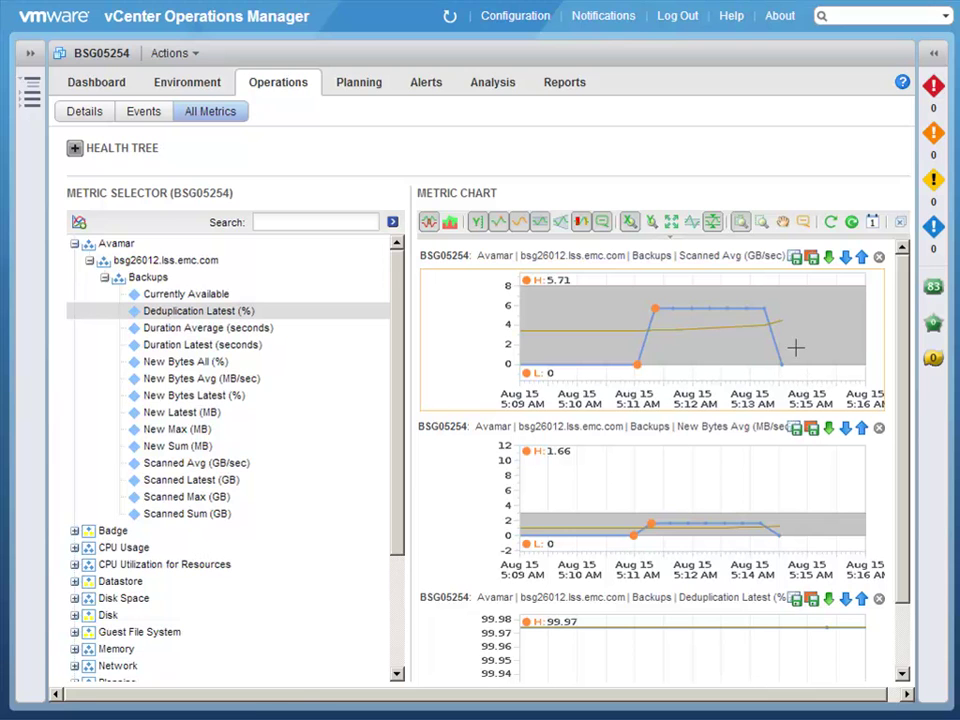
Step: Sign in to the custom dashboard as vmadmin with its password
{"action": "type", "text": "vmadmin"}
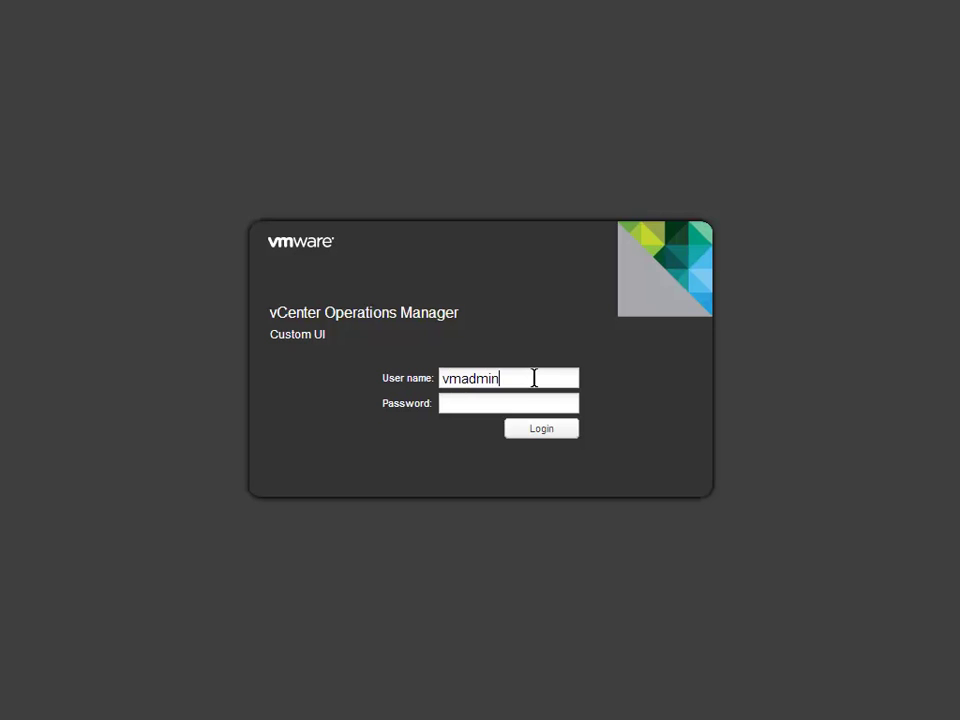
{"action": "key", "text": "Tab"}
{"action": "type", "text": "•••••••"}
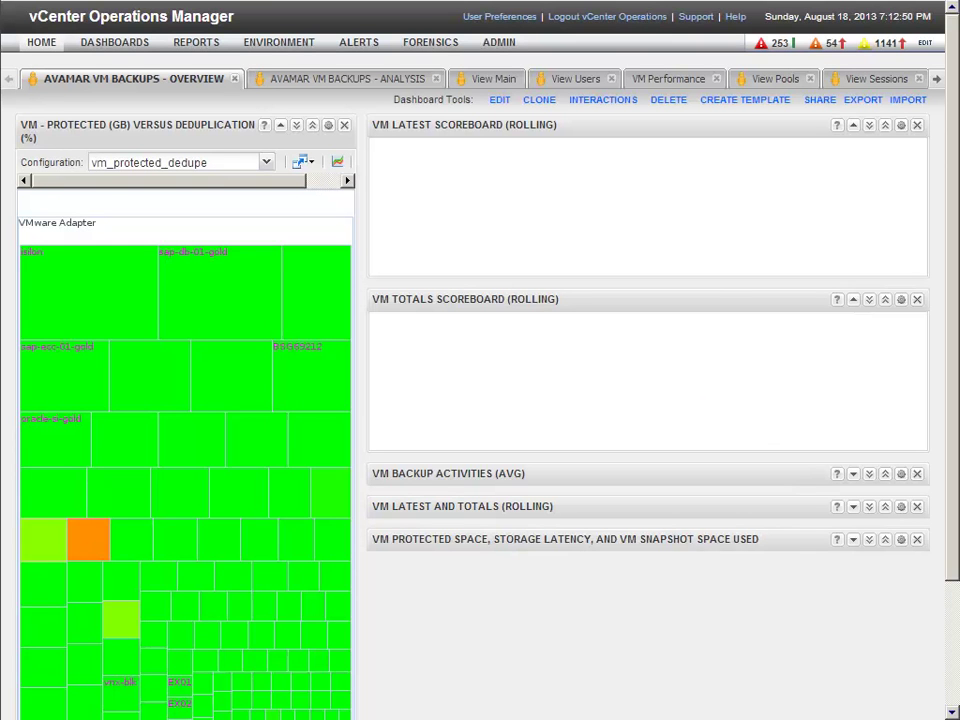
Step: Select the orange ave-04-7-405-gold heat-map tile to load 8 backups and 800 GB protected
{"action": "left_click", "coordinate": [91, 554]}
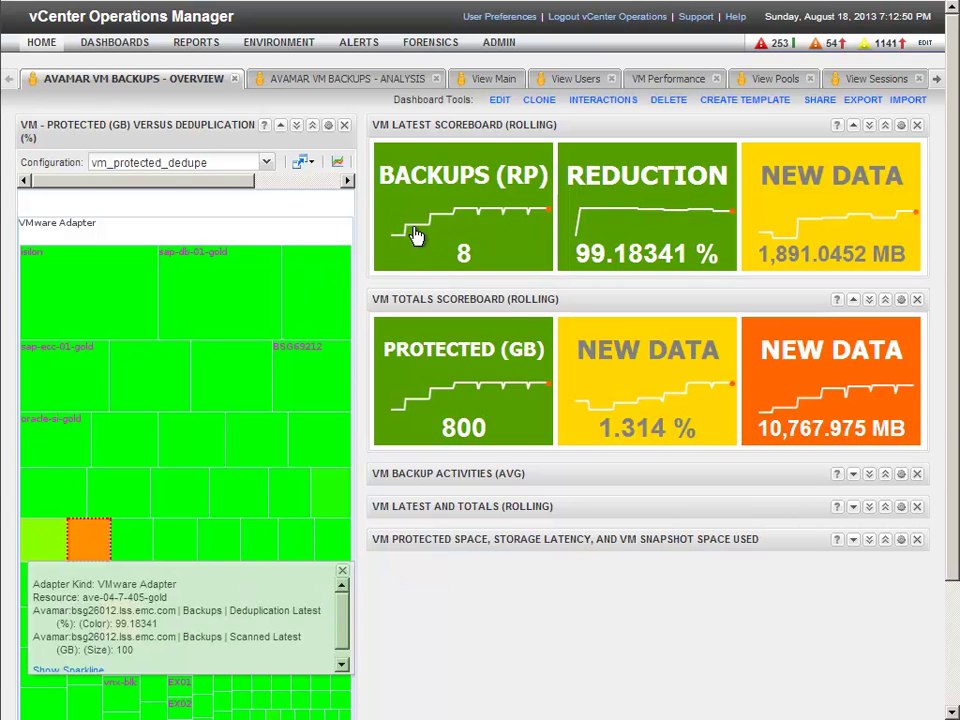
{"action": "mouse_move", "coordinate": [415, 386]}
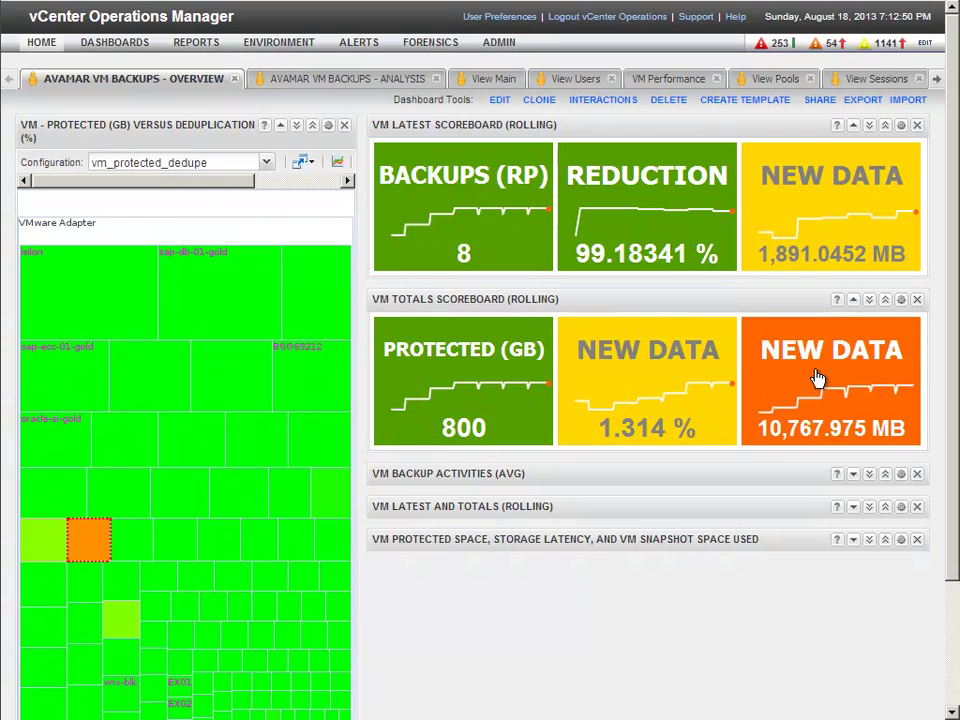
{"action": "mouse_move", "coordinate": [817, 377]}
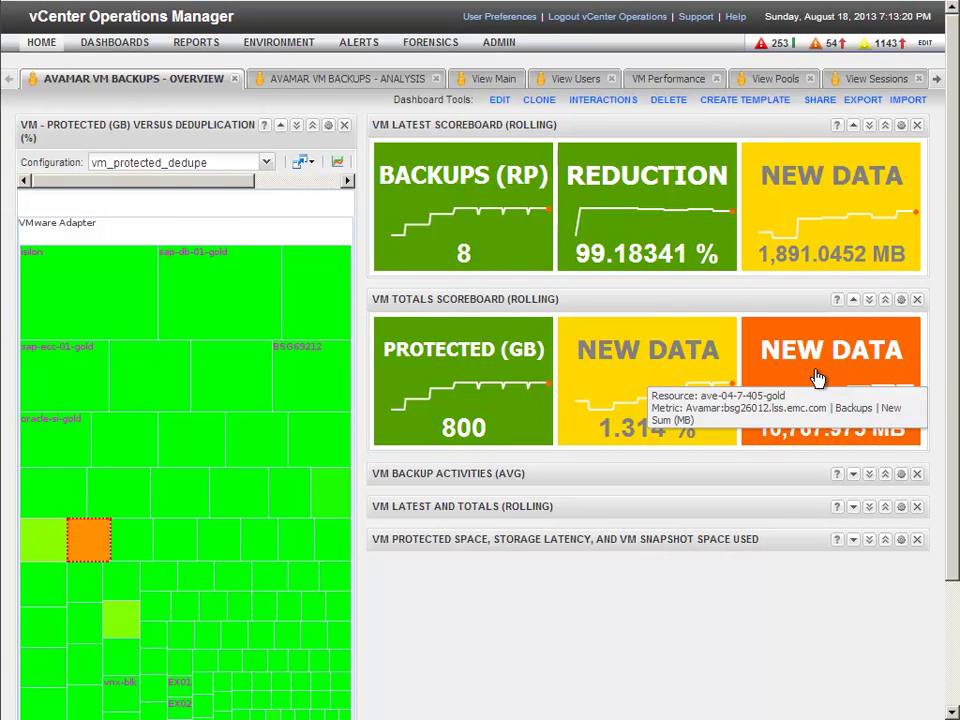
Step: Expand VM Backup Activities, select BSG69040_BRSIL_Website, and zoom its charts to the Aug 15 5:51 AM backup
{"action": "left_click", "coordinate": [853, 475]}
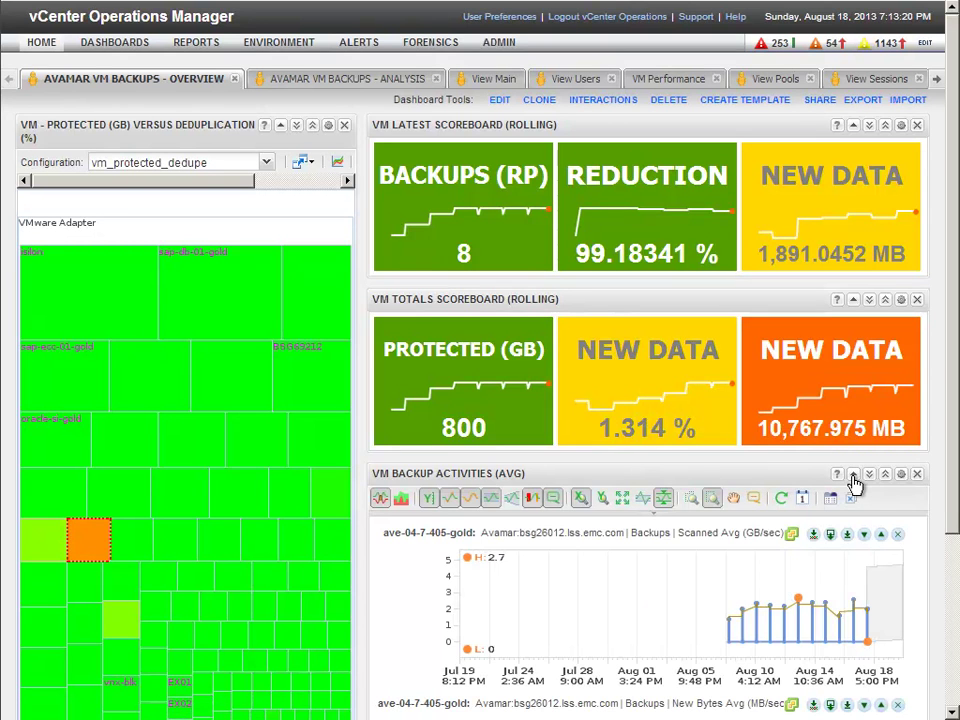
{"action": "scroll", "coordinate": [853, 484], "scroll_direction": "down", "scroll_amount": 3}
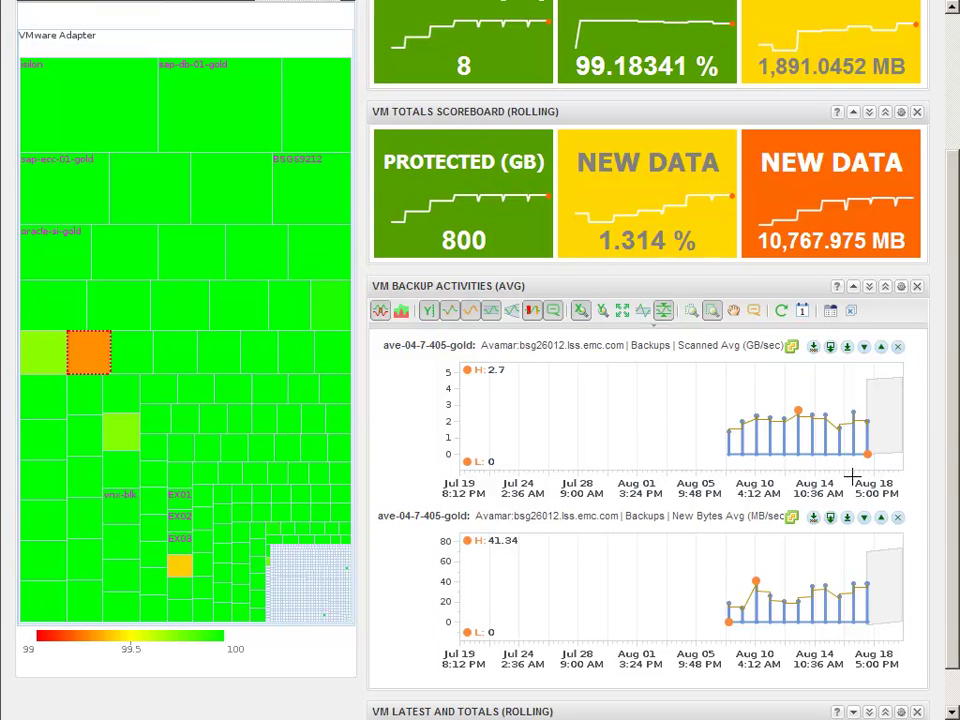
{"action": "left_click", "coordinate": [330, 301]}
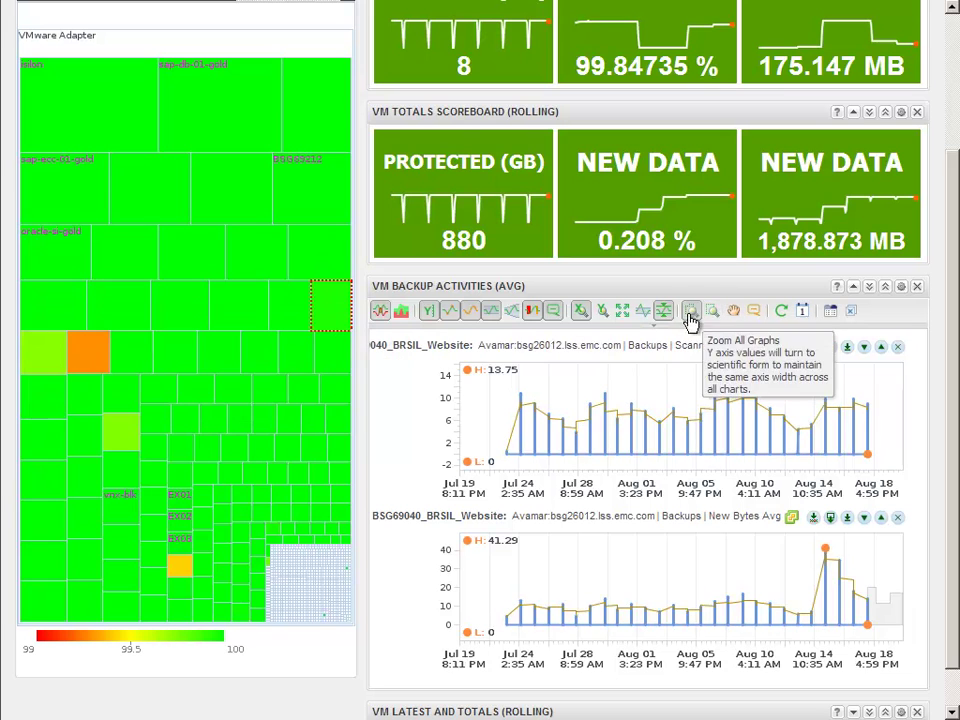
{"action": "left_click", "coordinate": [827, 430]}
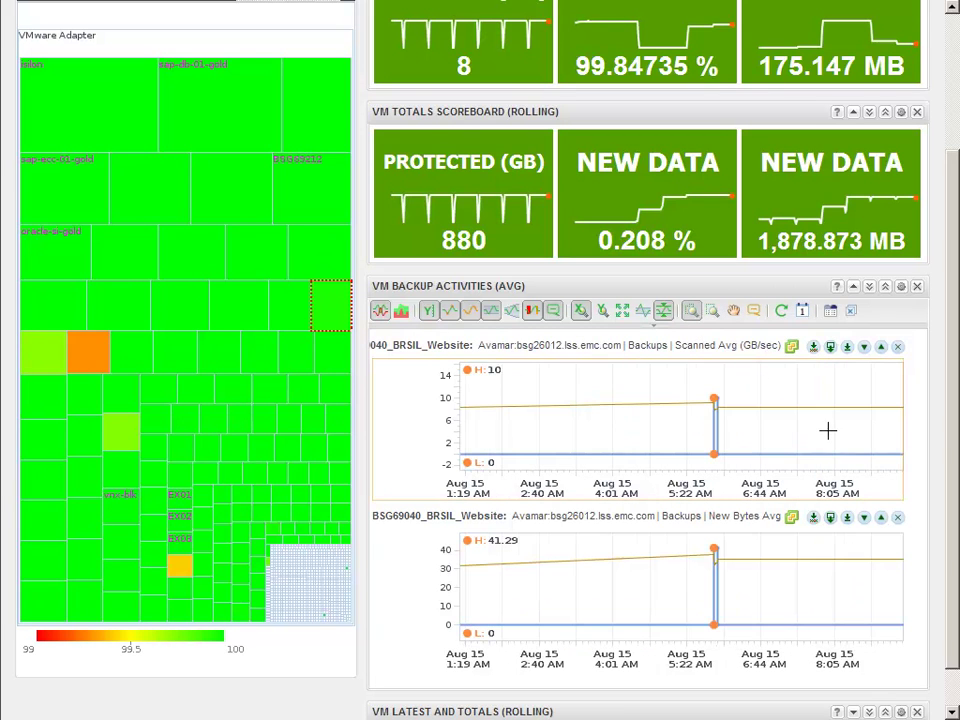
{"action": "left_click", "coordinate": [728, 428]}
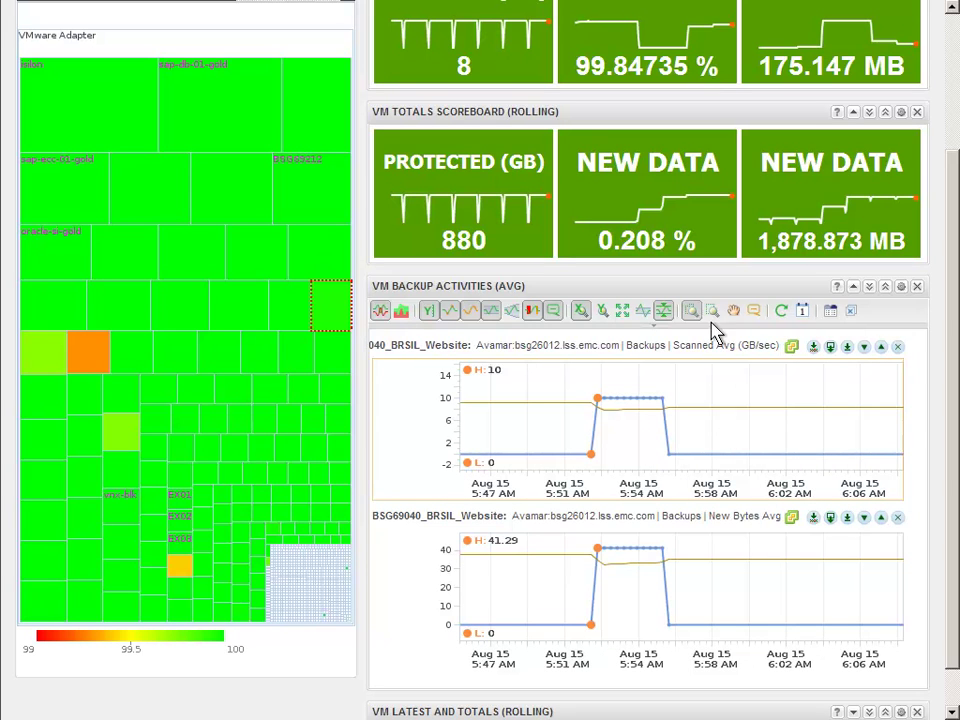
Step: Swap VM Backup Activities for VM Latest and Totals (Rolling) and review its four charts
{"action": "left_click", "coordinate": [852, 288]}
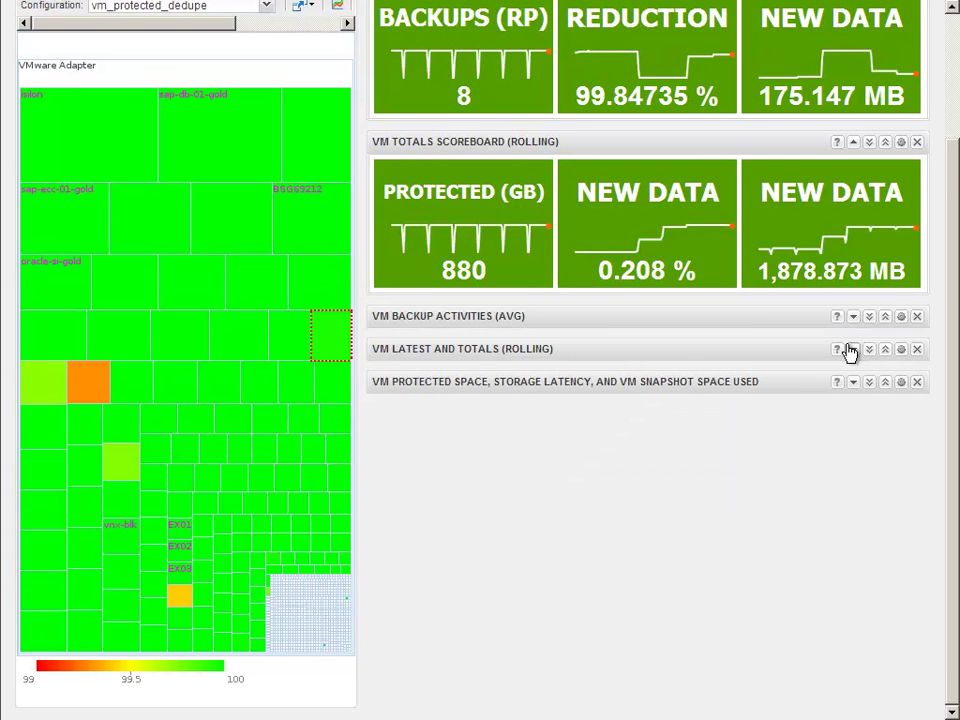
{"action": "left_click", "coordinate": [852, 349]}
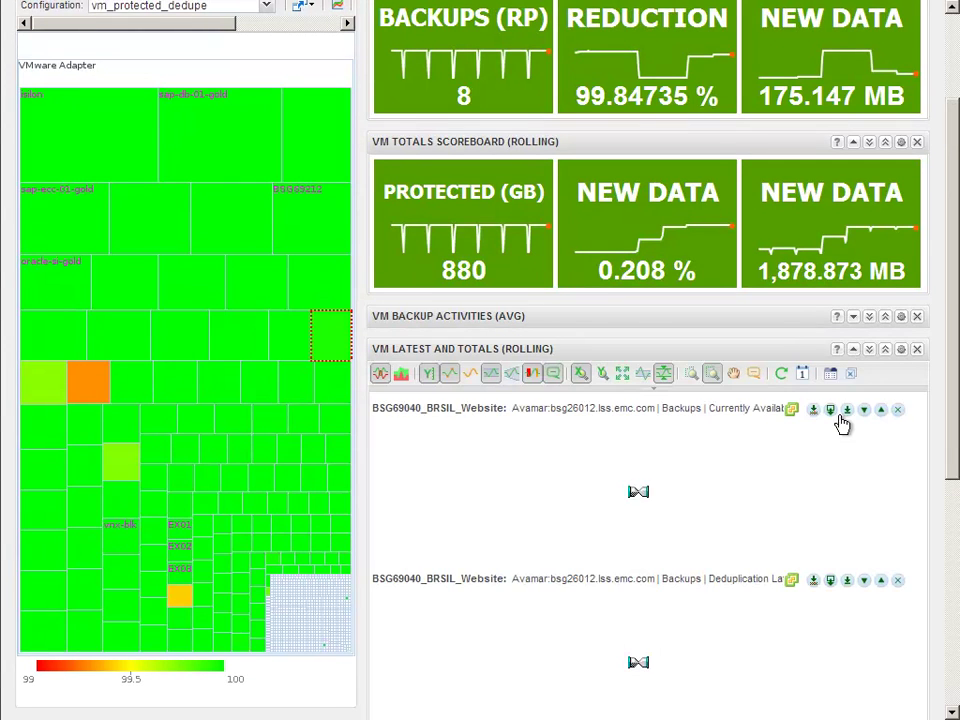
{"action": "scroll", "coordinate": [840, 428], "scroll_direction": "down", "scroll_amount": 3}
{"action": "scroll", "coordinate": [840, 428], "scroll_direction": "down", "scroll_amount": 1}
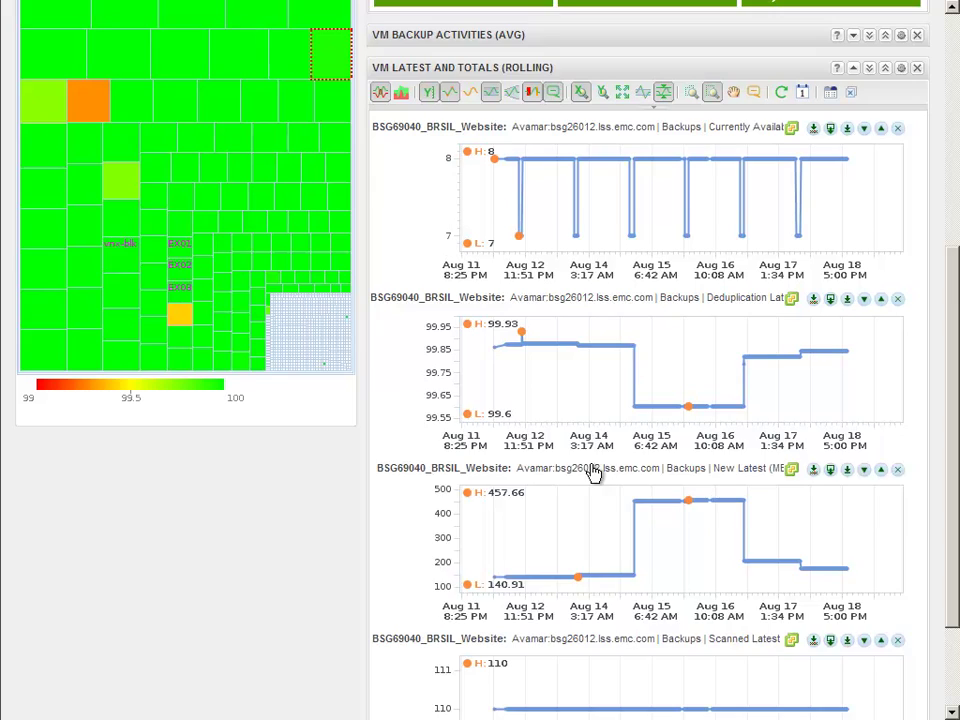
{"action": "scroll", "coordinate": [592, 473], "scroll_direction": "down", "scroll_amount": 2}
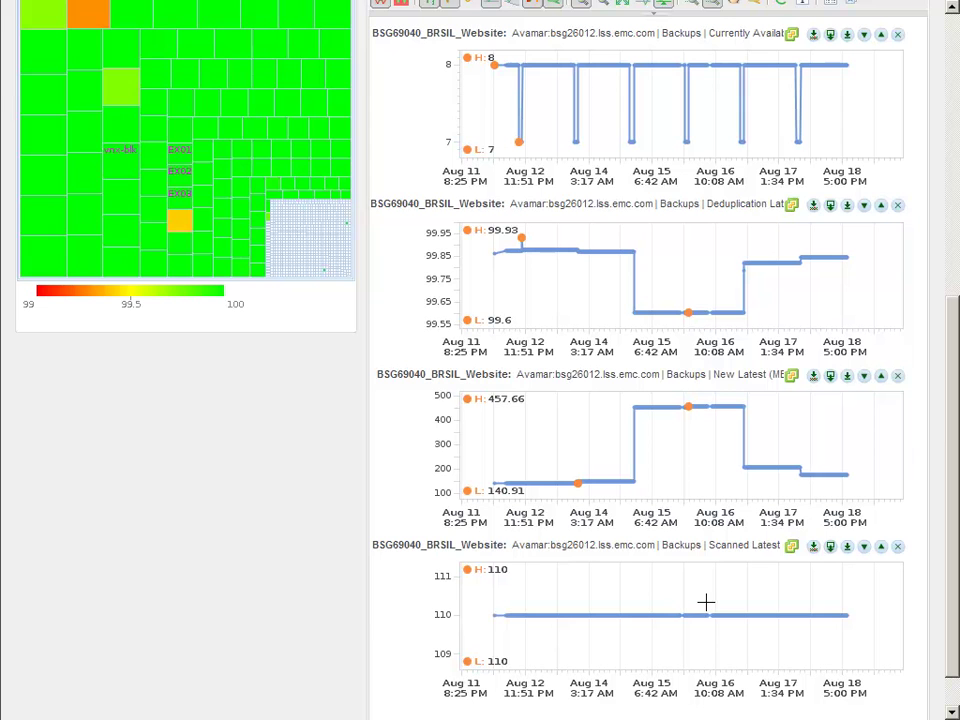
{"action": "scroll", "coordinate": [815, 264], "scroll_direction": "up", "scroll_amount": 2}
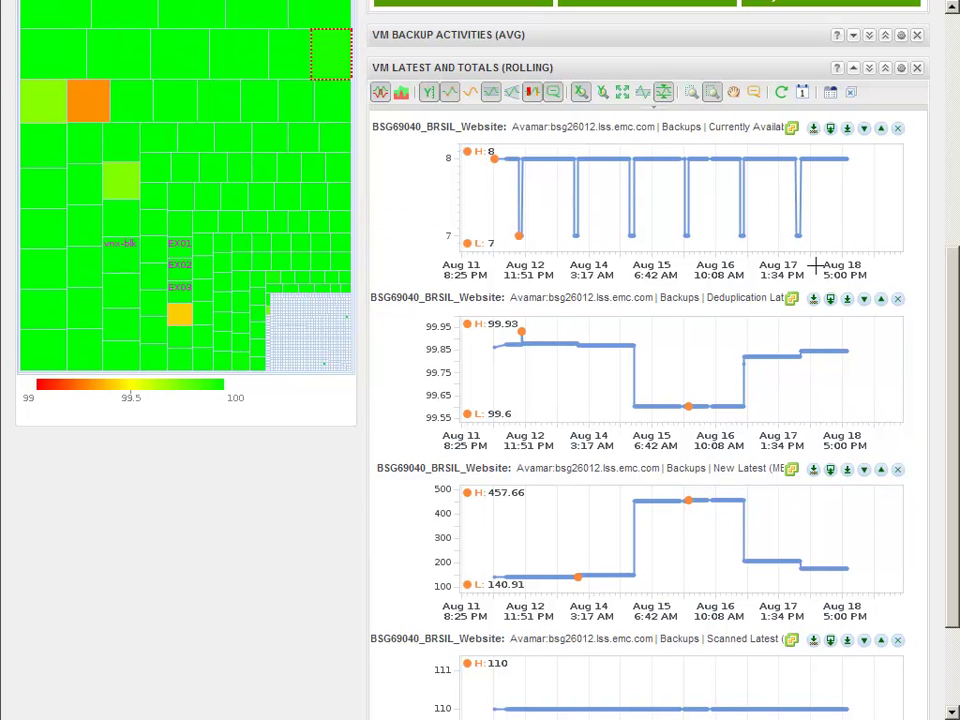
Step: Collapse Latest and Totals and expand the Protected Space/Storage Latency/Snapshot charts
{"action": "left_click", "coordinate": [855, 68]}
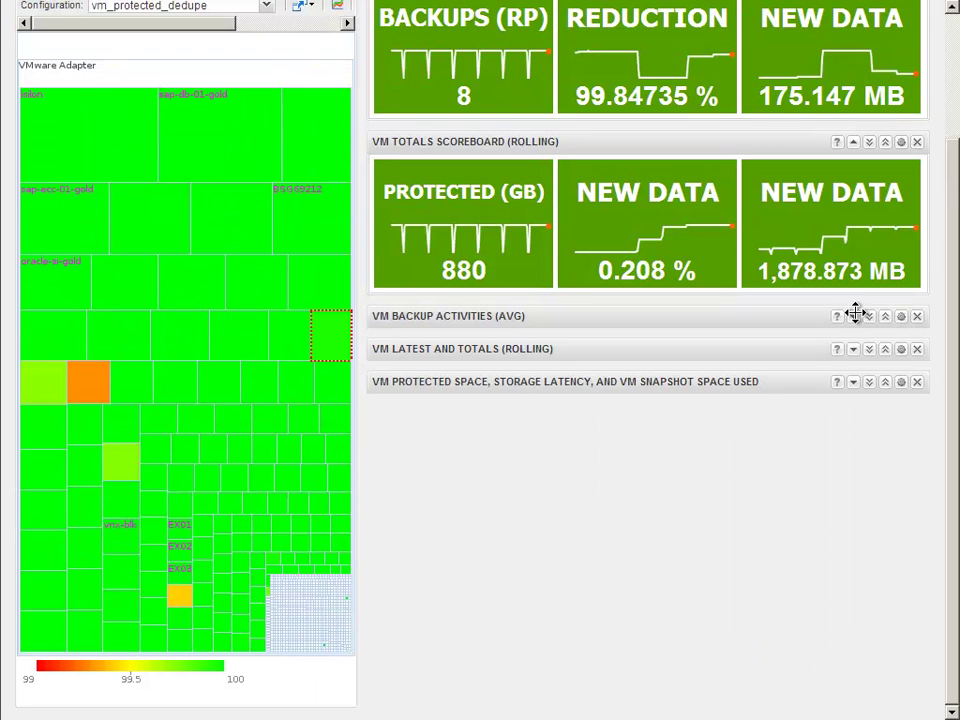
{"action": "left_click", "coordinate": [853, 386]}
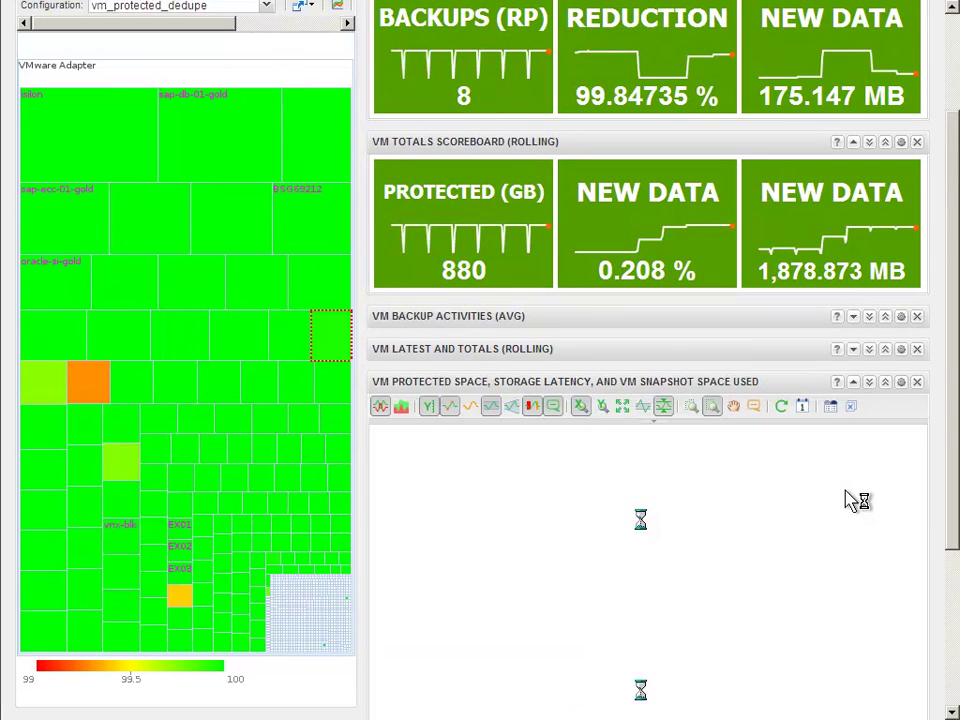
{"action": "scroll", "coordinate": [845, 490], "scroll_direction": "down", "scroll_amount": 1}
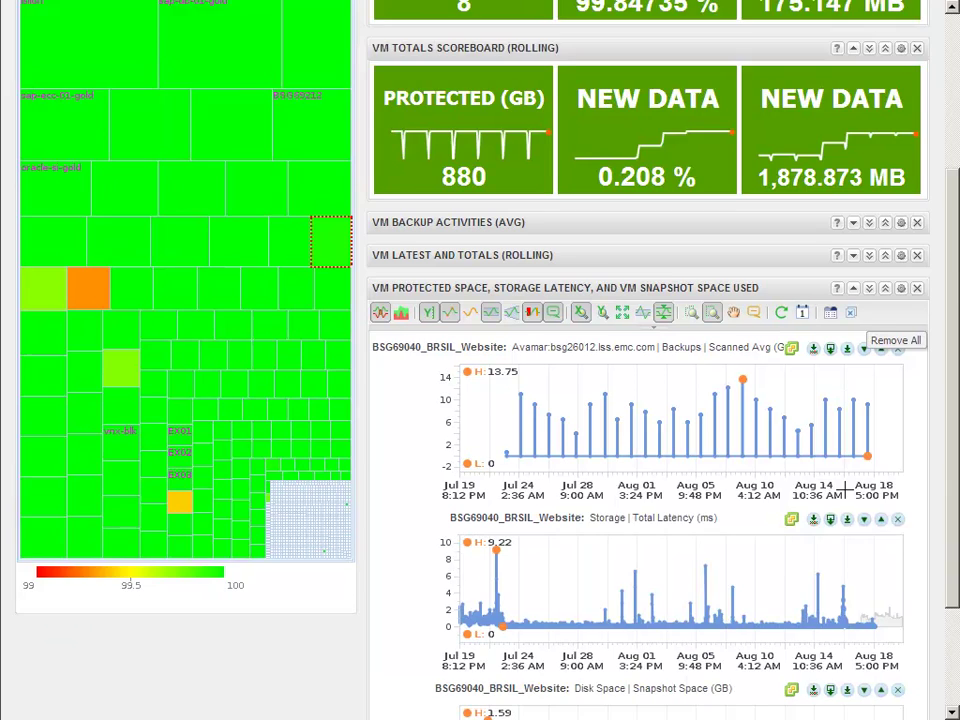
{"action": "scroll", "coordinate": [845, 489], "scroll_direction": "down", "scroll_amount": 2}
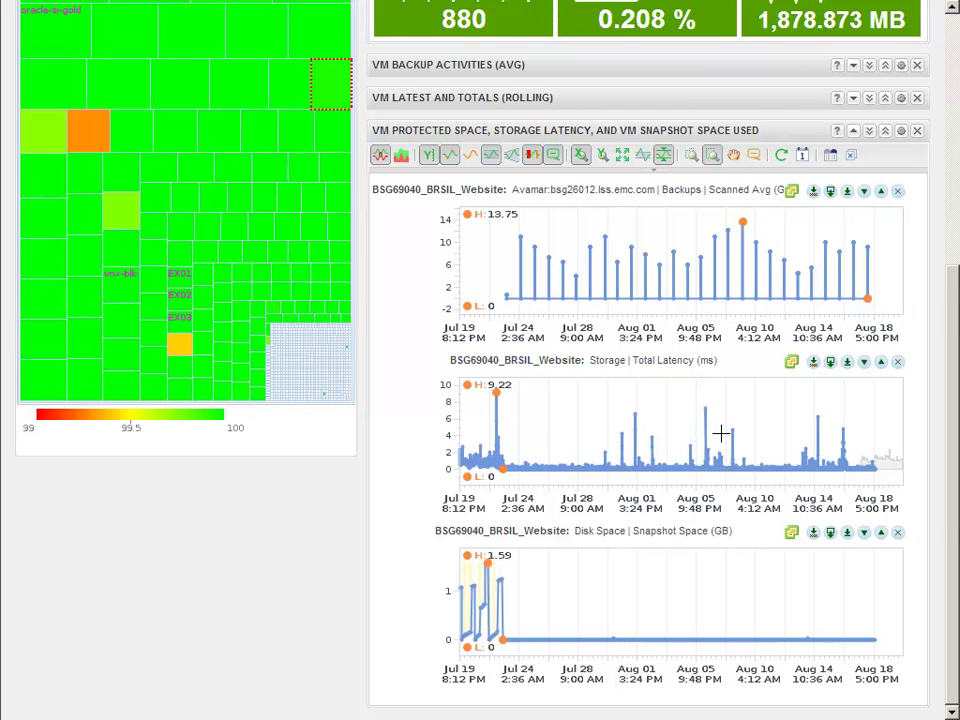
Step: Zoom all charts together into the Aug 09 spike, reset, then zoom to Jul 21–23 snapshots
{"action": "left_click", "coordinate": [690, 158]}
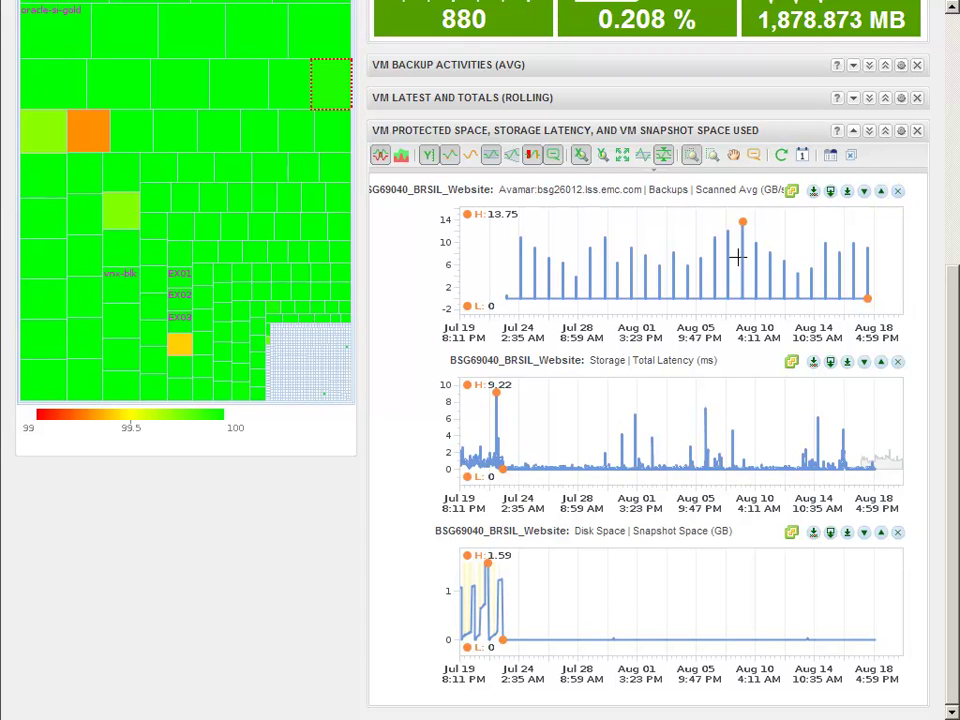
{"action": "left_click_drag", "start_coordinate": [738, 258], "coordinate": [748, 257]}
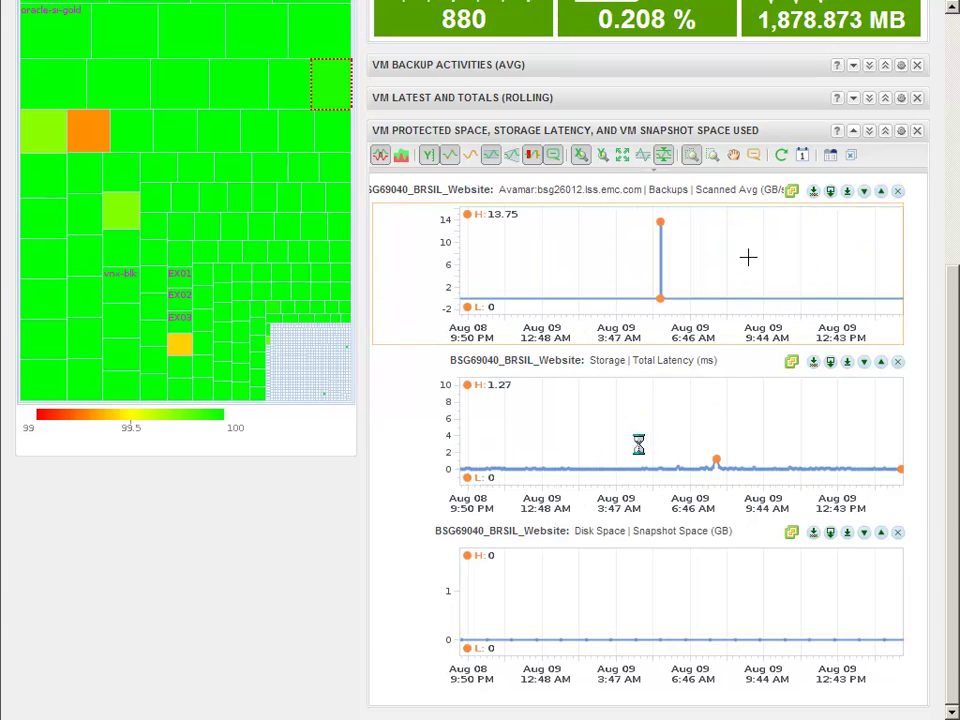
{"action": "left_click_drag", "start_coordinate": [656, 268], "coordinate": [673, 270]}
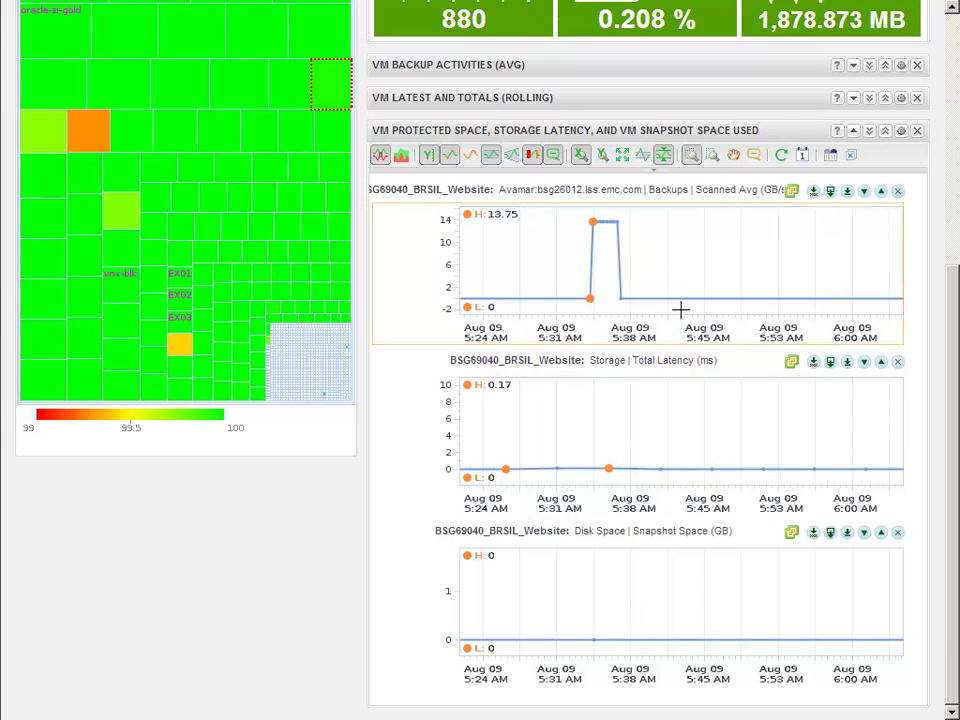
{"action": "left_click", "coordinate": [713, 158]}
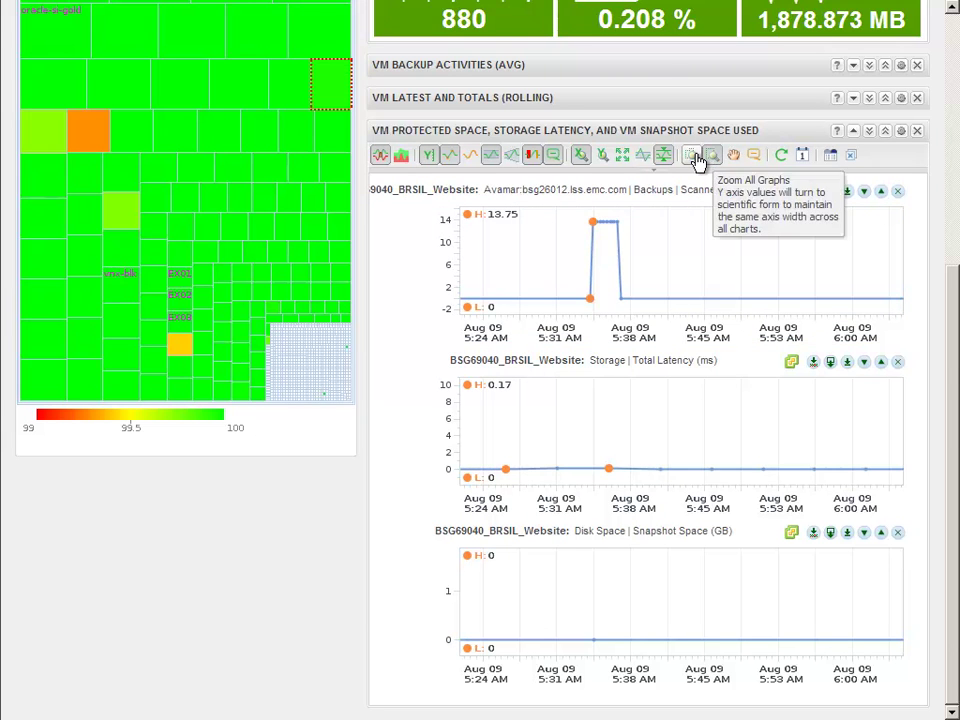
{"action": "left_click", "coordinate": [694, 157]}
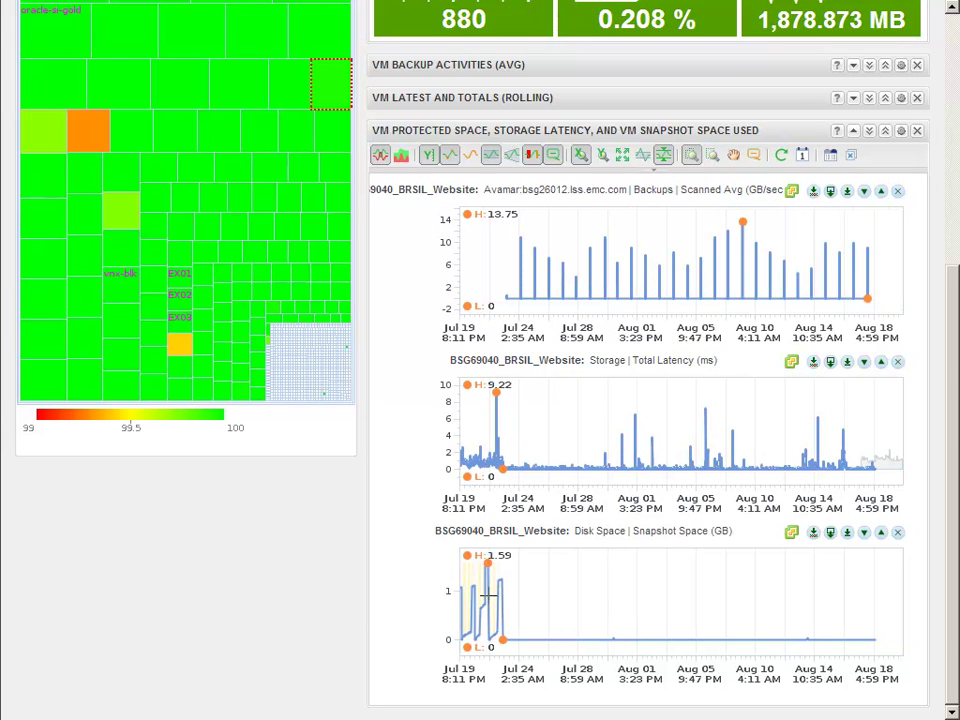
{"action": "left_click_drag", "start_coordinate": [480, 596], "coordinate": [509, 601]}
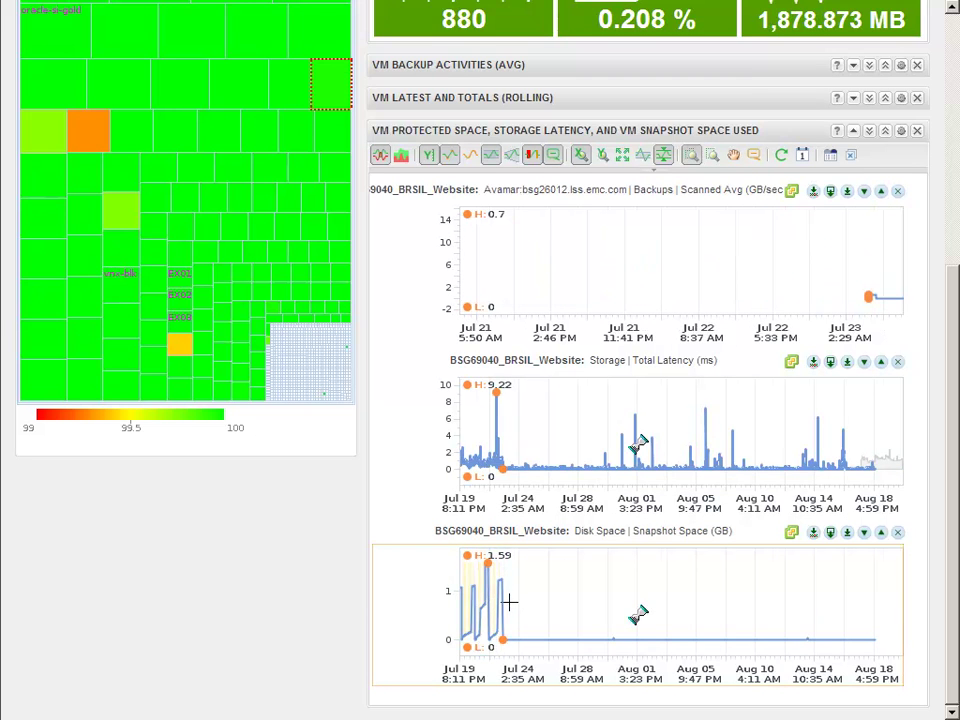